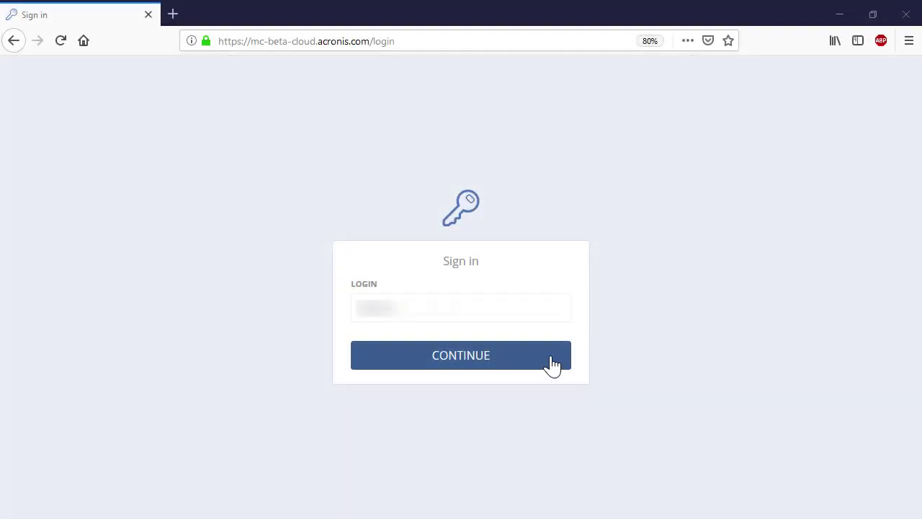
Continue from the filled-in login to the password step of the Acronis sign-in
click(552, 364)
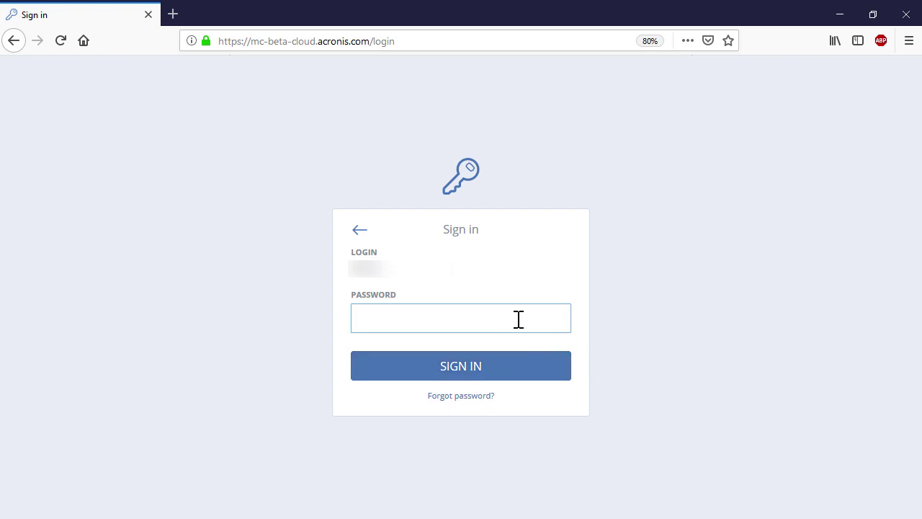
Enter the account password and sign in to the Acronis console
text(•••••••••)
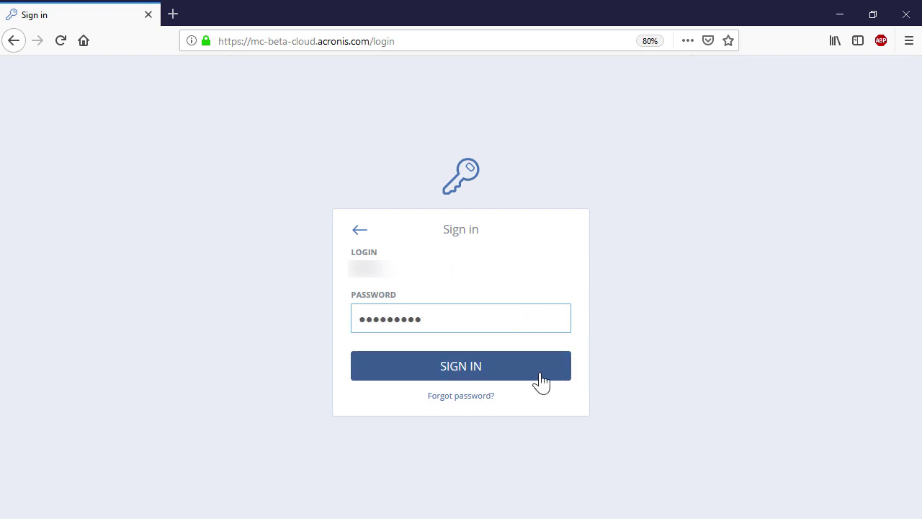
click(541, 375)
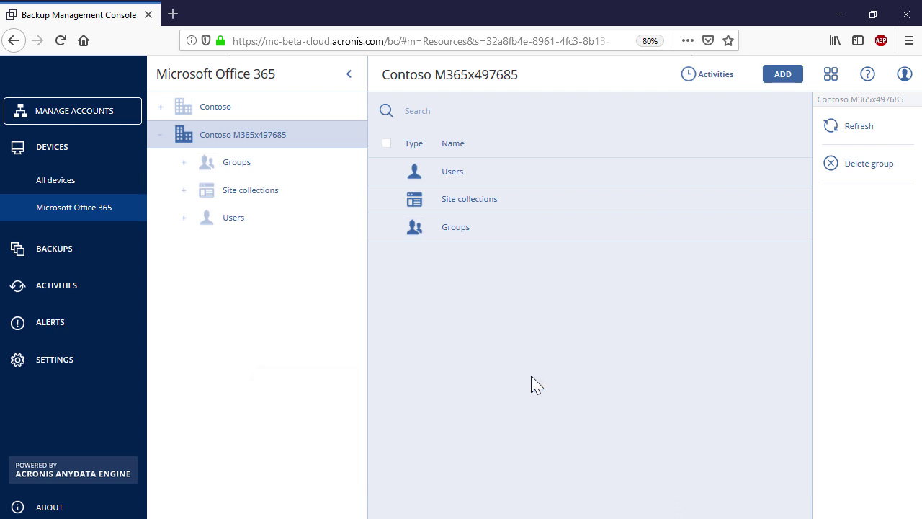
List All site collections and start a group backup plan covering them
click(236, 196)
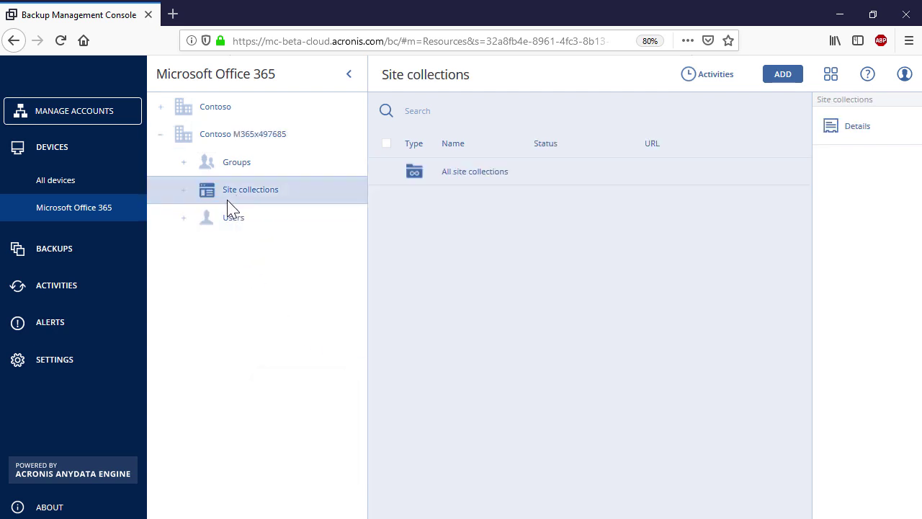
click(183, 191)
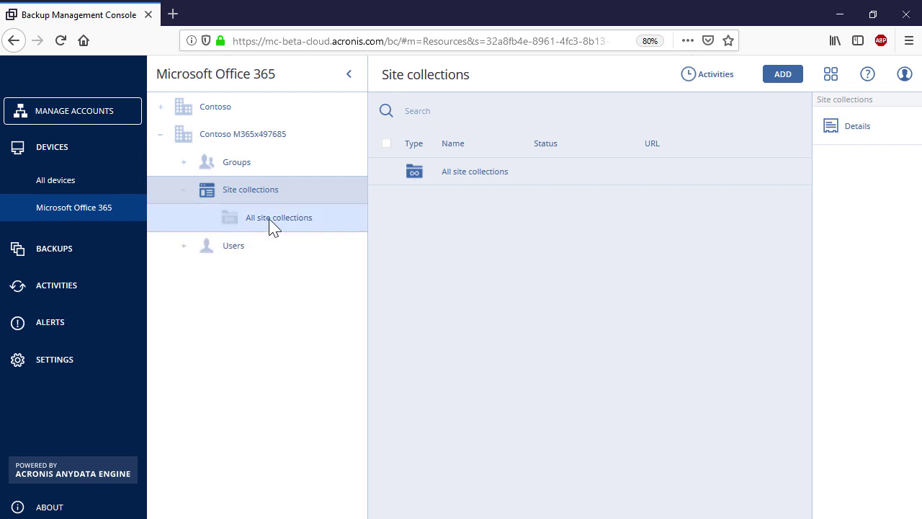
click(271, 224)
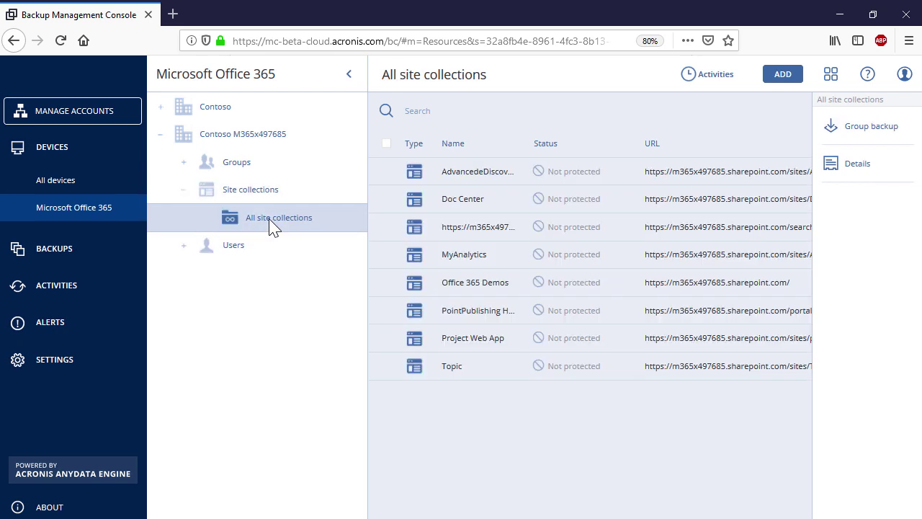
click(871, 127)
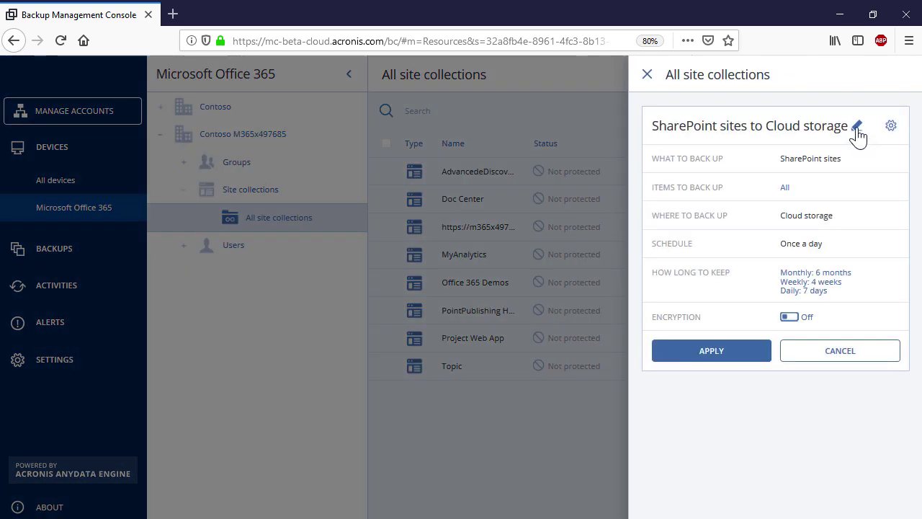
click(856, 128)
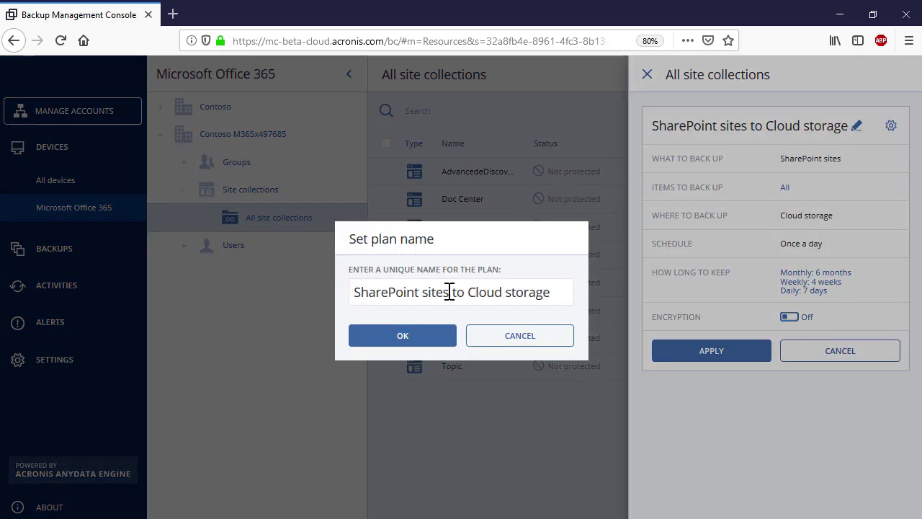
click(428, 337)
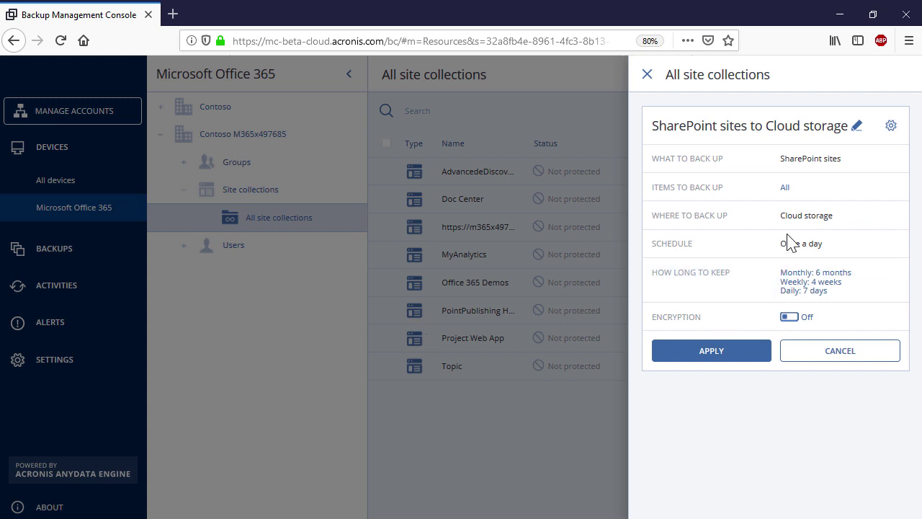
click(785, 189)
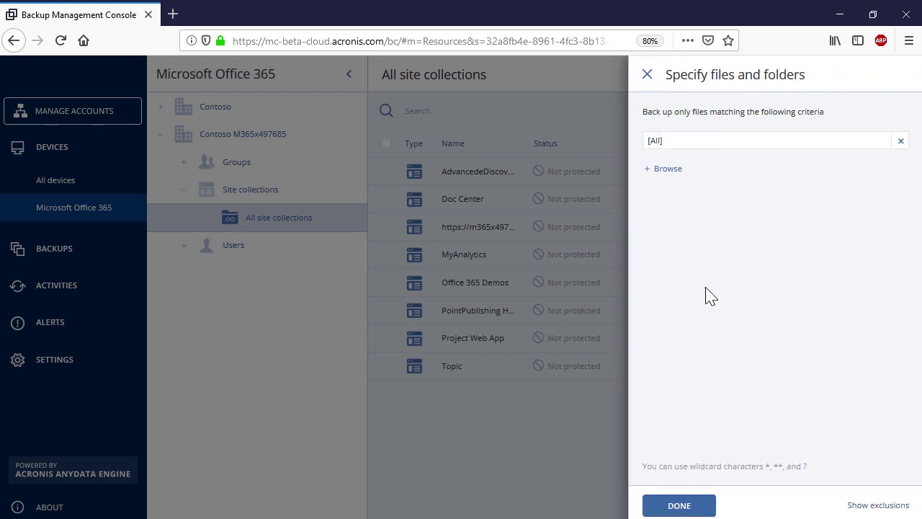
click(682, 504)
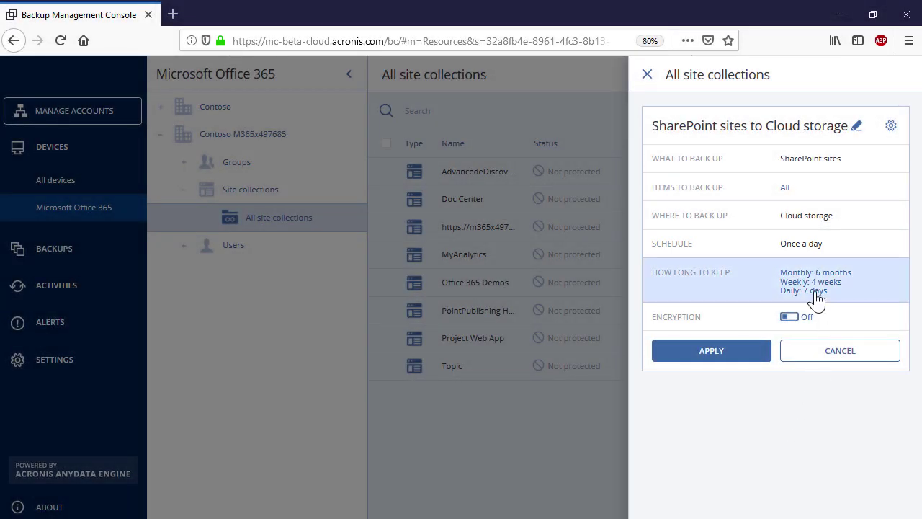
Keep By backup age retention (6 months, 4 weeks, 7 days) and switch on encryption
click(817, 291)
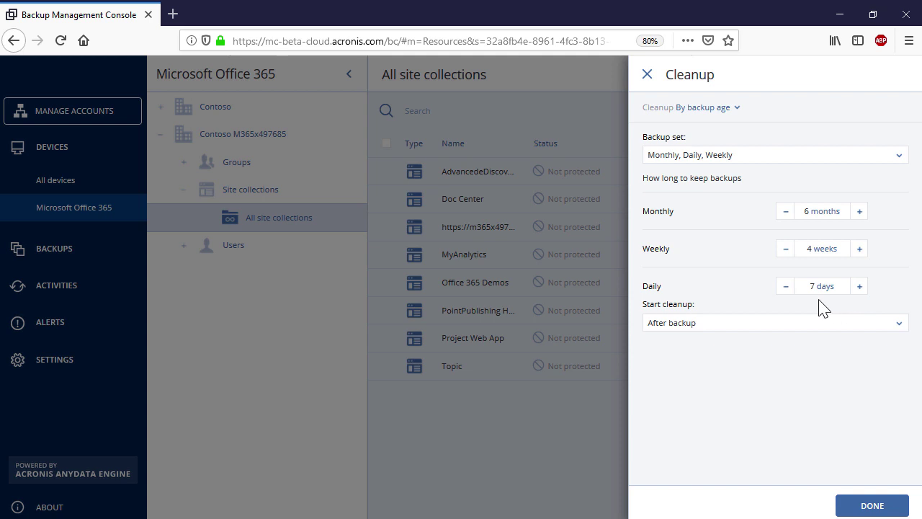
click(738, 108)
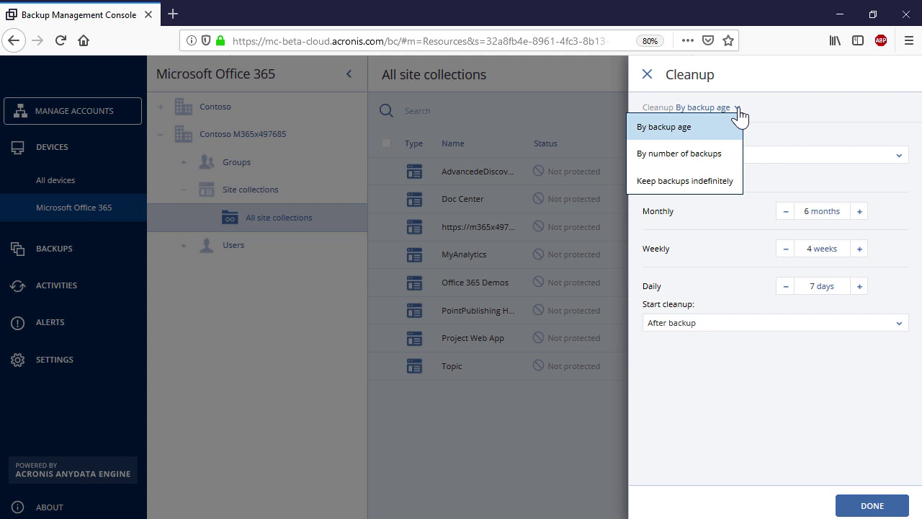
click(731, 130)
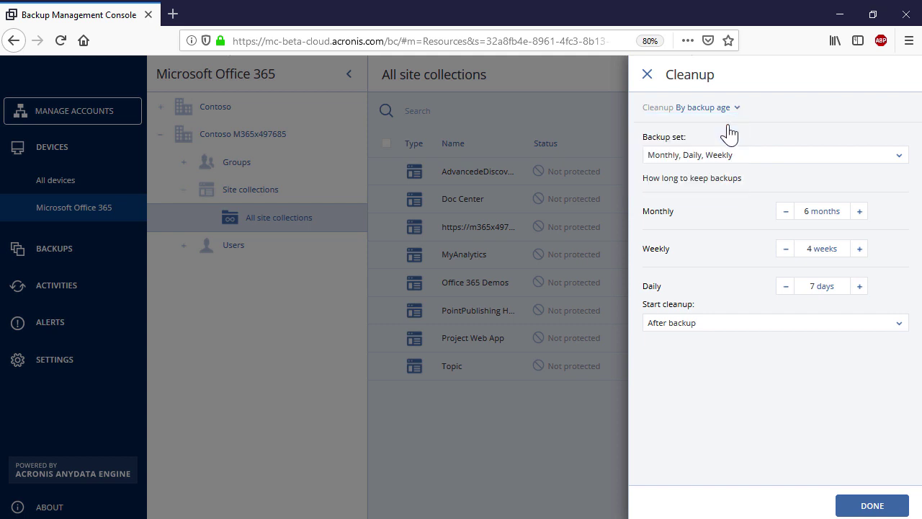
click(849, 508)
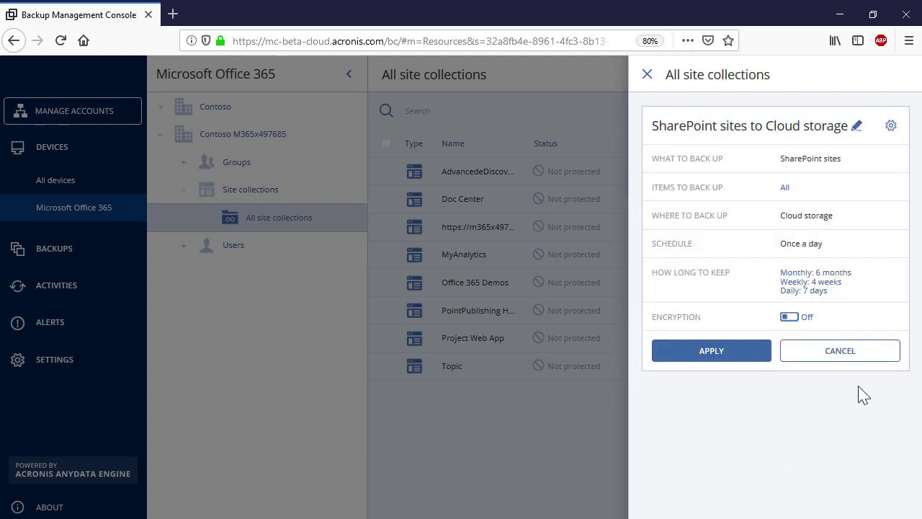
click(793, 318)
Set and confirm the encryption password with AES 256, then apply the site collections plan
click(535, 258)
text(Password123!)
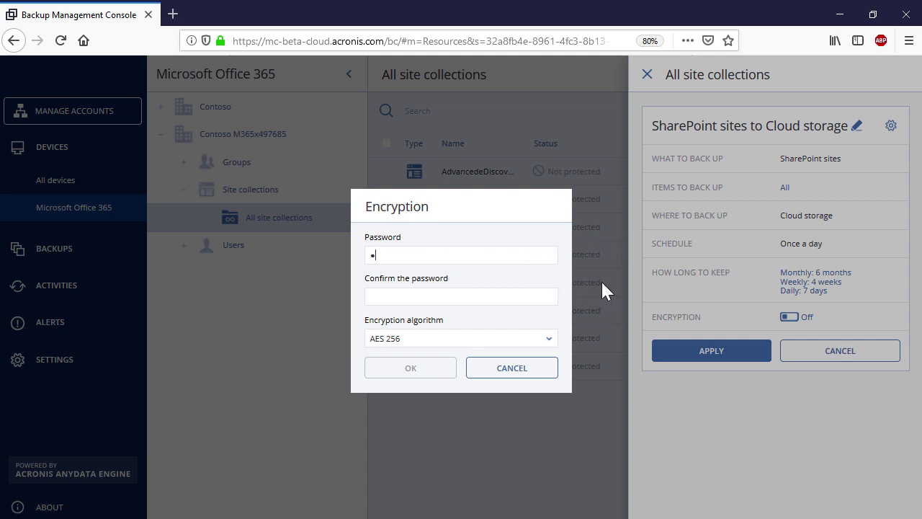
click(555, 297)
text(Password123!)
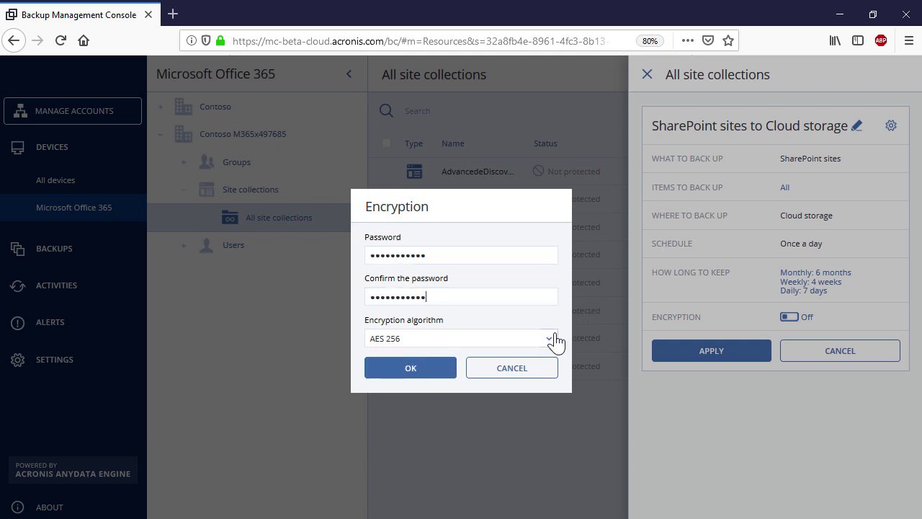
click(551, 339)
click(538, 368)
click(413, 376)
click(708, 352)
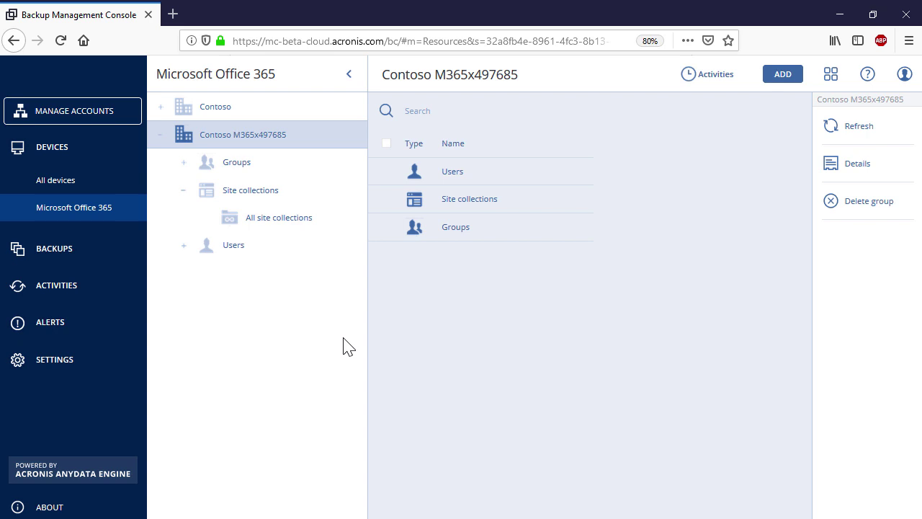
Add an additional backup plan for the MyAnalytics site collection
click(290, 222)
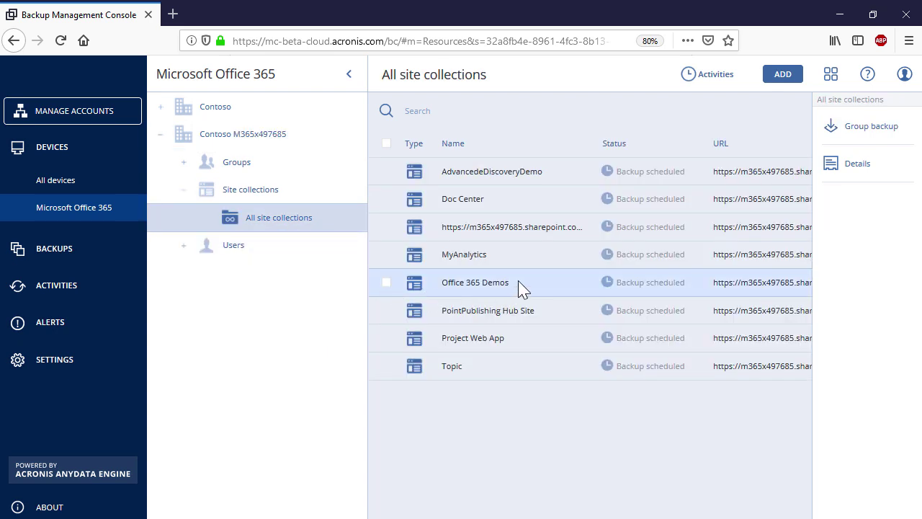
click(547, 256)
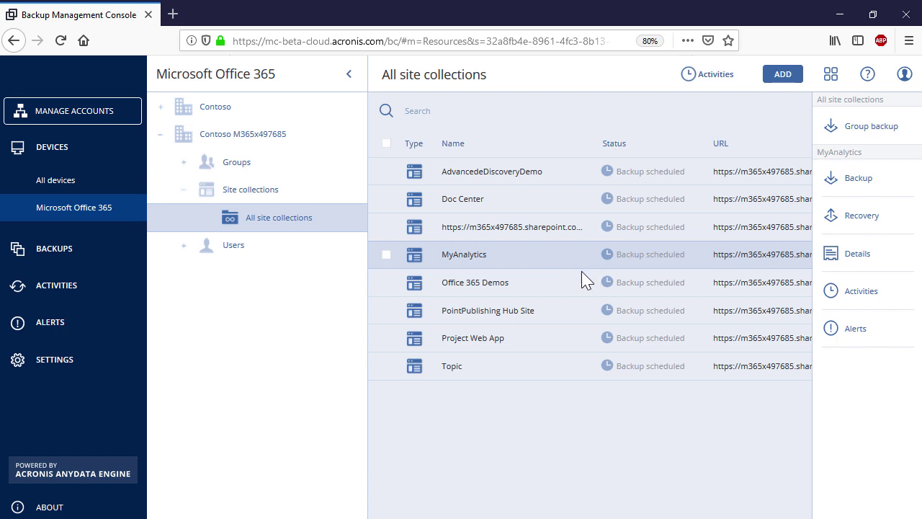
click(873, 192)
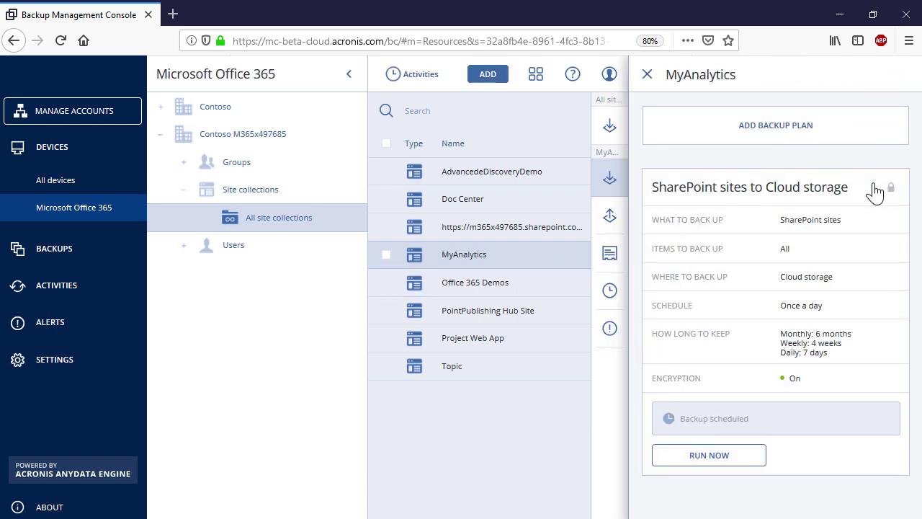
click(800, 139)
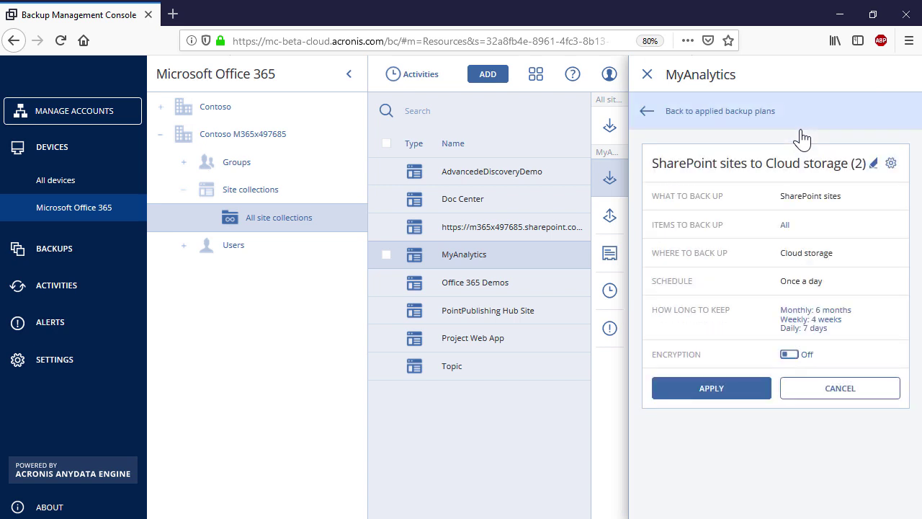
Rename the plan to 'SharePoint sites to Cloud storage - MyAnalytics'
click(874, 165)
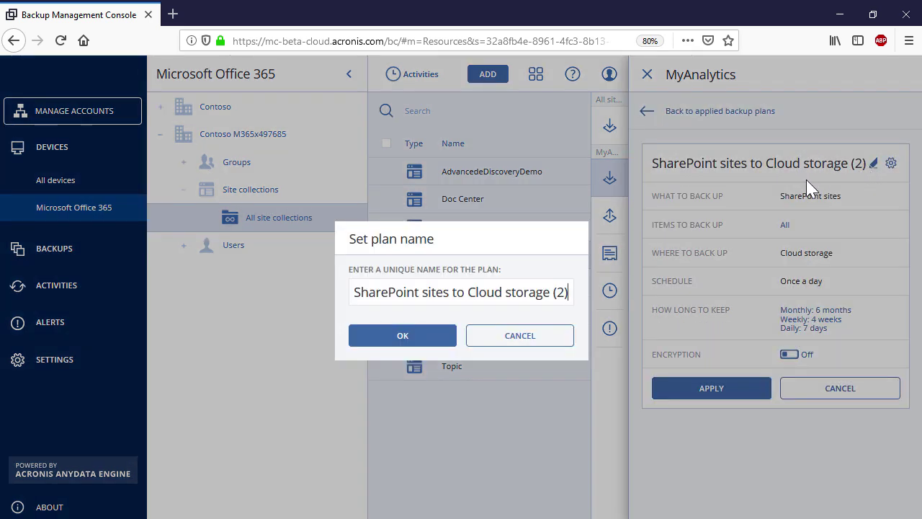
key(BackSpace)
key(BackSpace)
key(BackSpace)
text(- MyAnalytics)
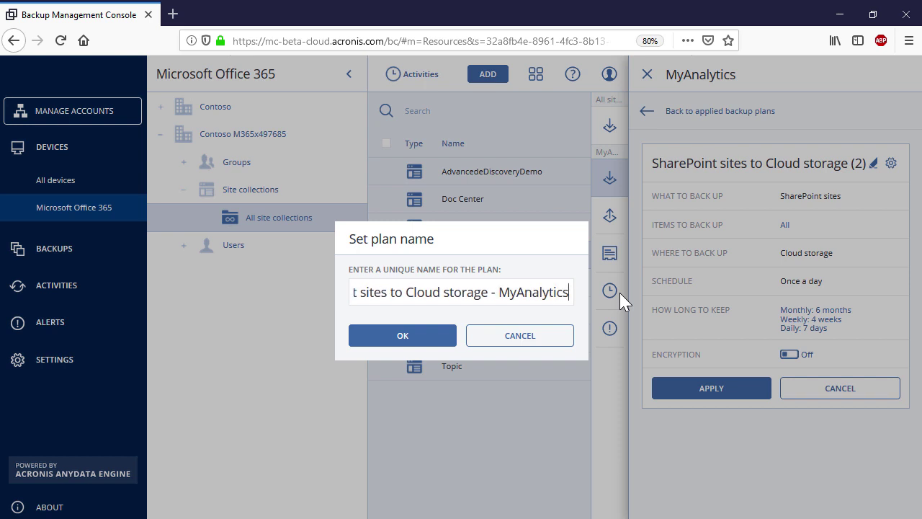
click(430, 338)
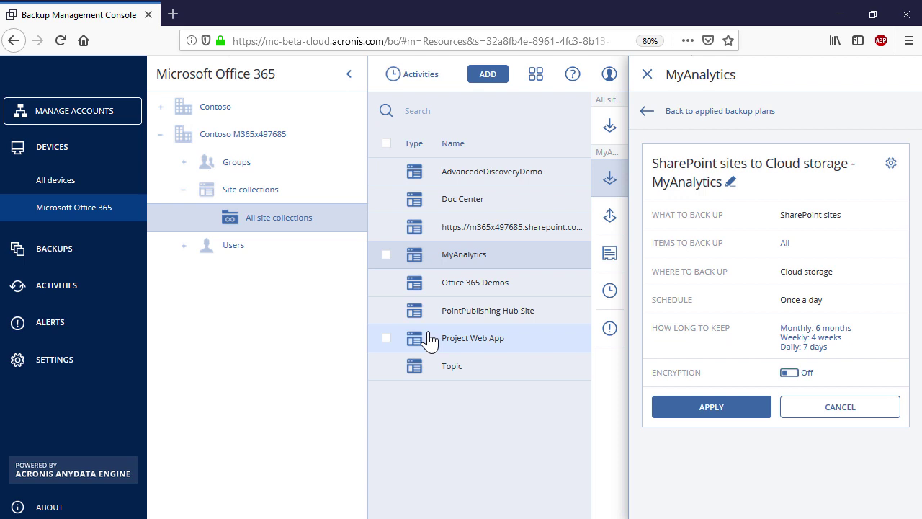
click(786, 252)
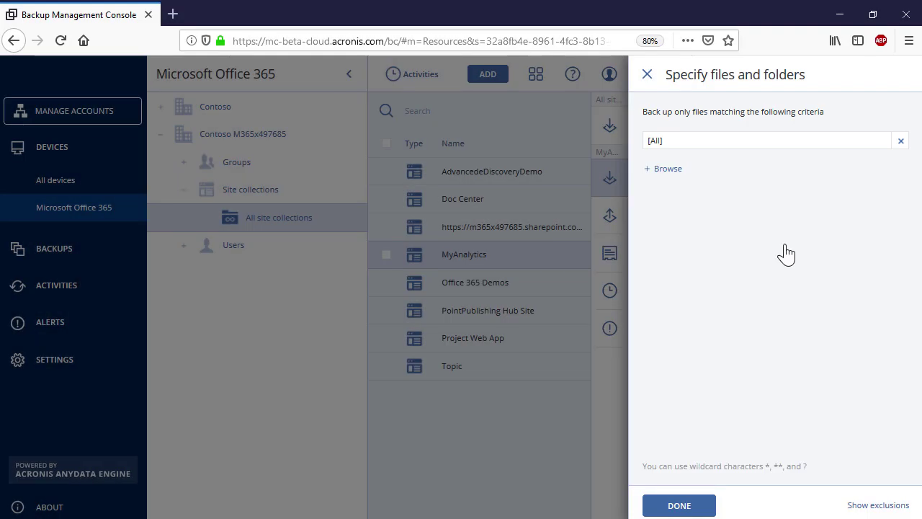
click(704, 504)
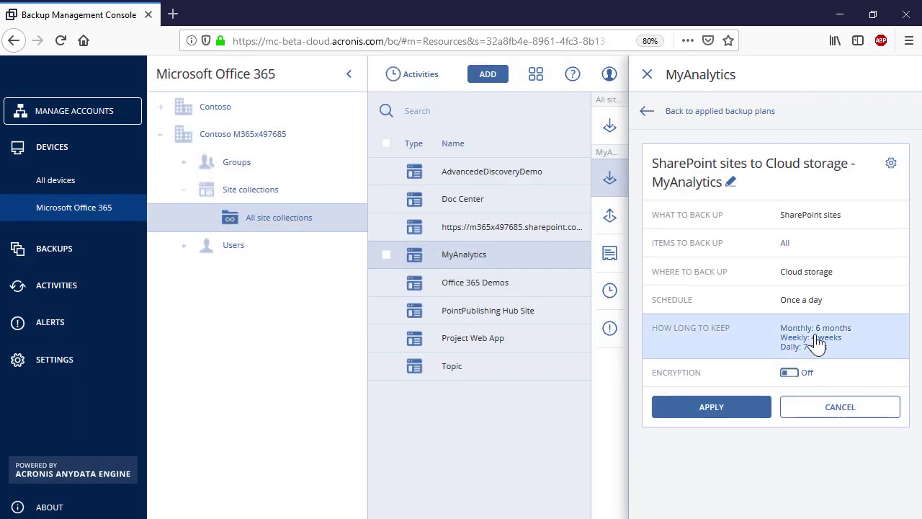
click(816, 344)
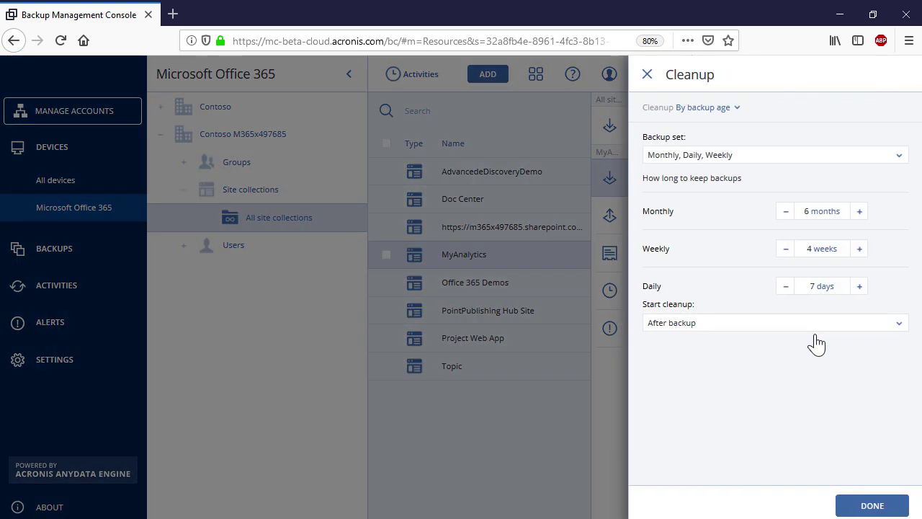
click(717, 114)
click(717, 135)
click(864, 508)
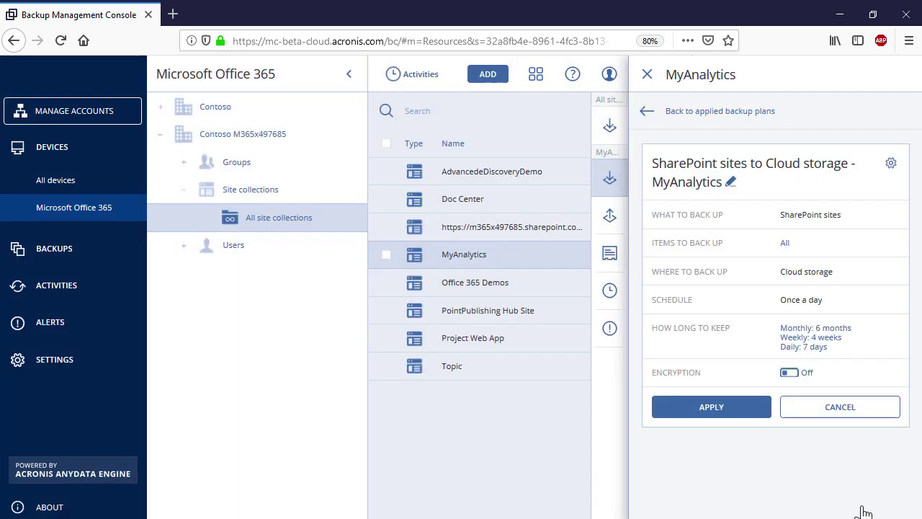
Encrypt the MyAnalytics plan with a password and AES 256, apply it, and run it now
click(791, 375)
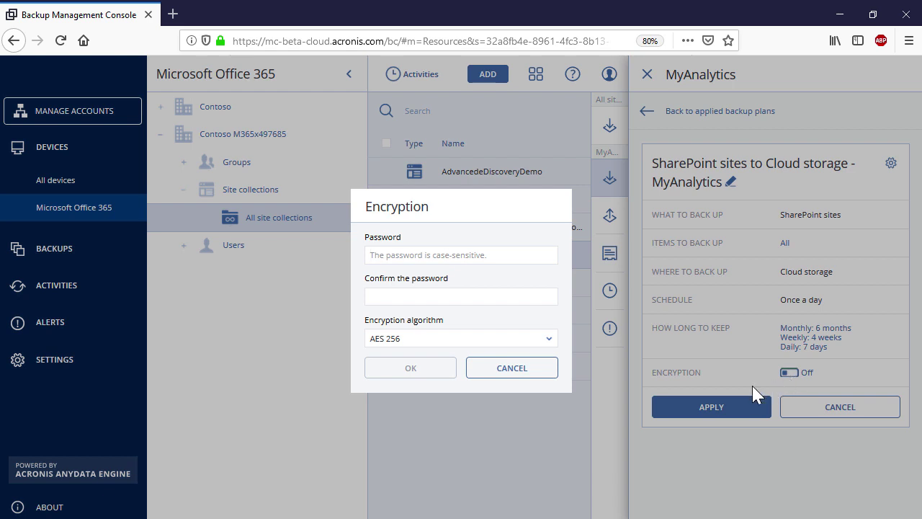
text(Password123)
click(547, 298)
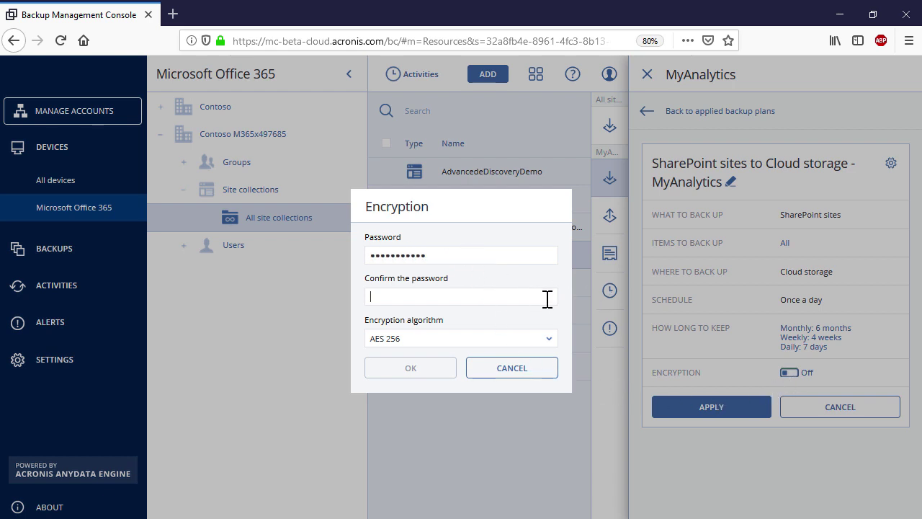
text(Password123)
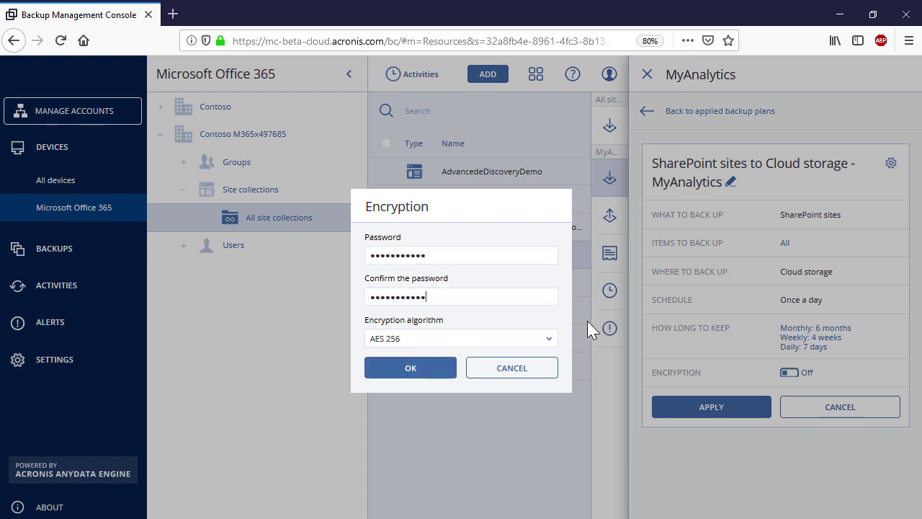
click(551, 345)
click(550, 362)
click(424, 371)
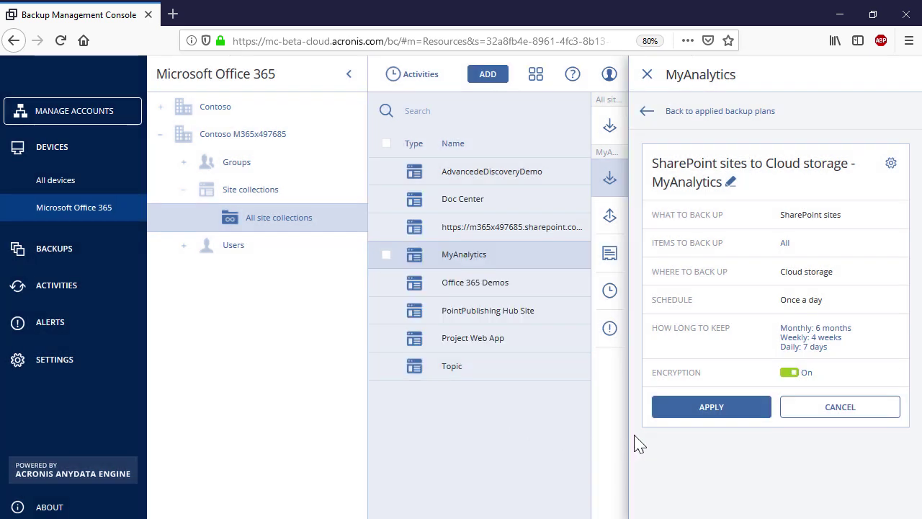
click(680, 407)
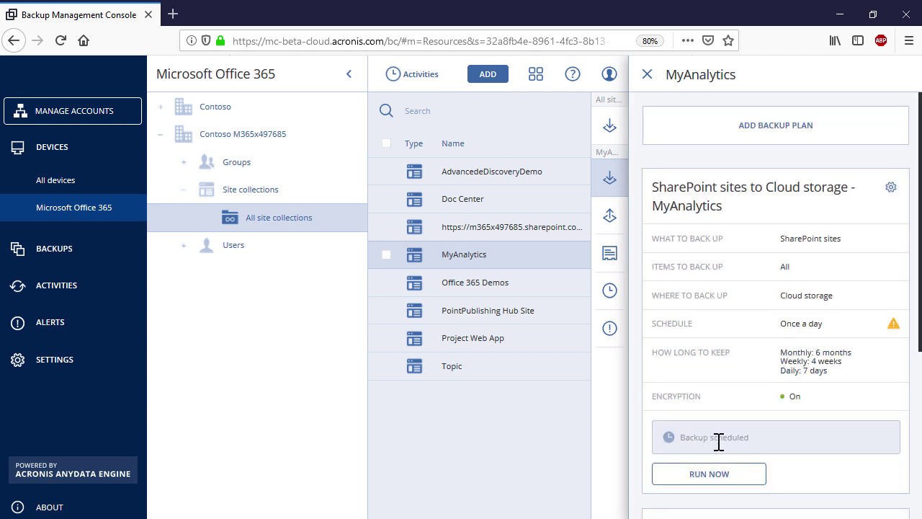
click(723, 480)
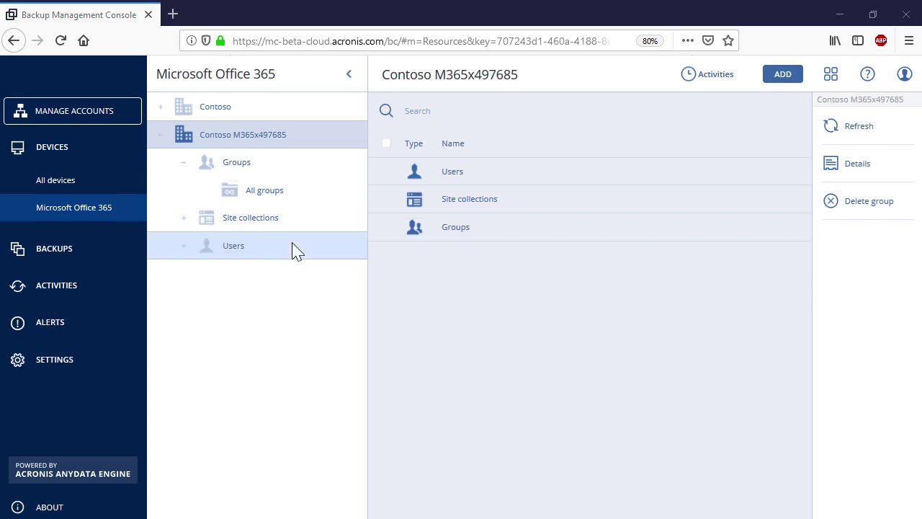
Create a new group backup plan for All groups that backs up SharePoint sites
click(278, 199)
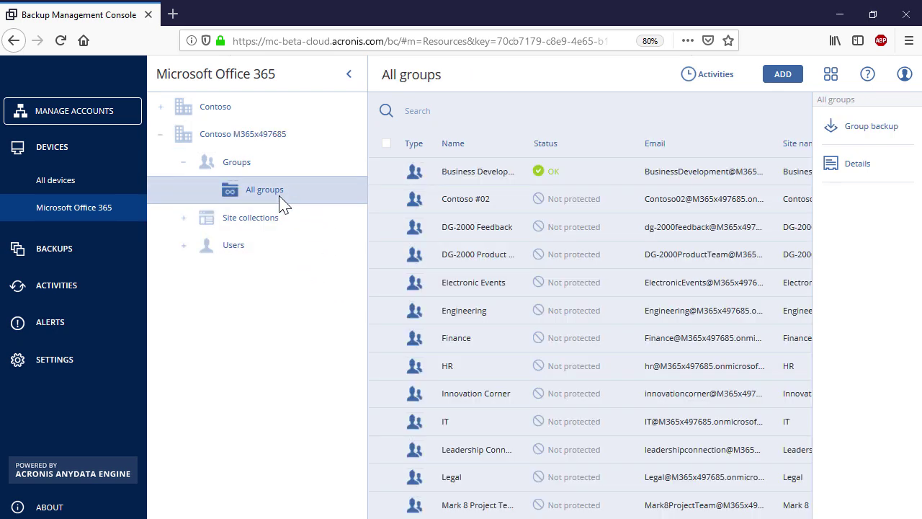
click(877, 145)
click(887, 117)
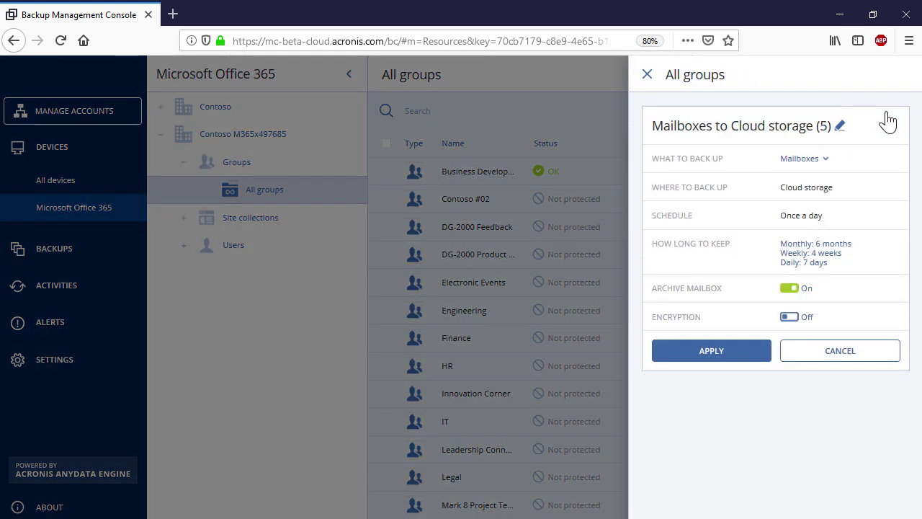
click(821, 160)
click(822, 206)
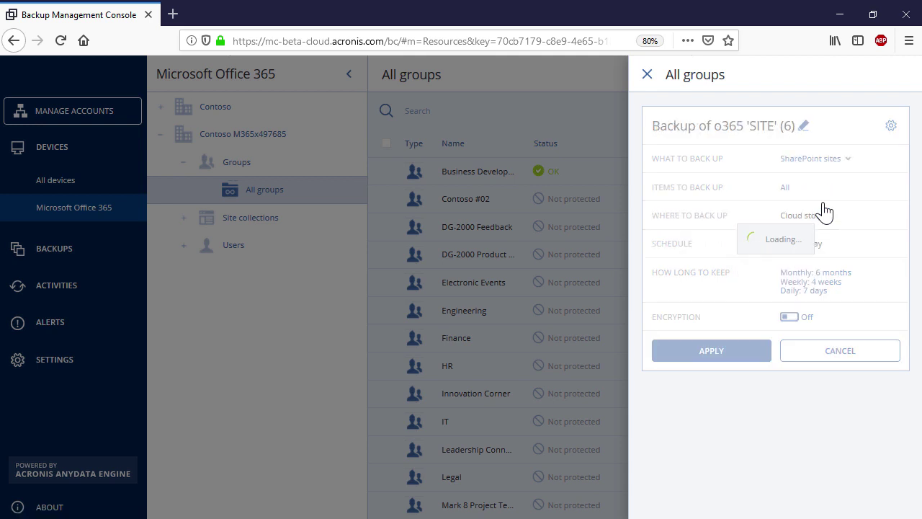
Rename the plan to 'SharePoint sites to Cloud storage - All SharePoint Team Sites'
click(874, 126)
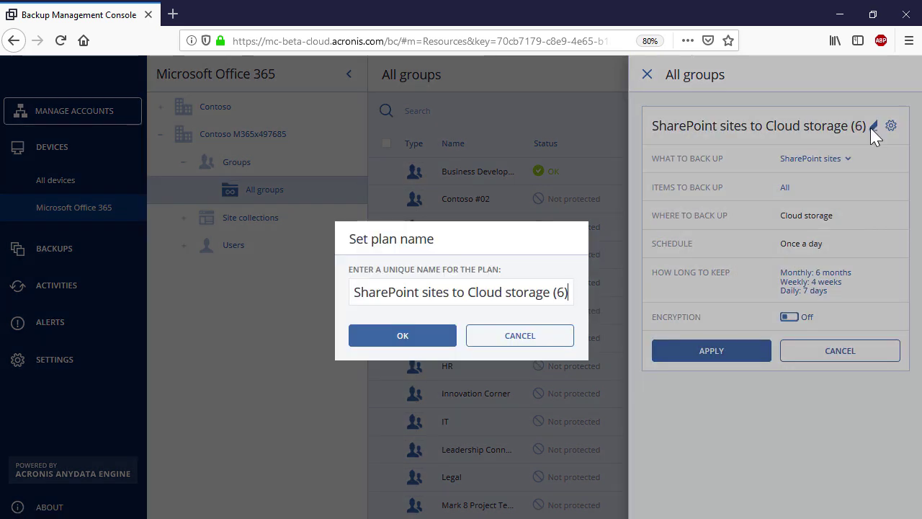
click(574, 295)
key(BackSpace)
key(BackSpace)
key(BackSpace)
text(- All SharePoint Team Sites)
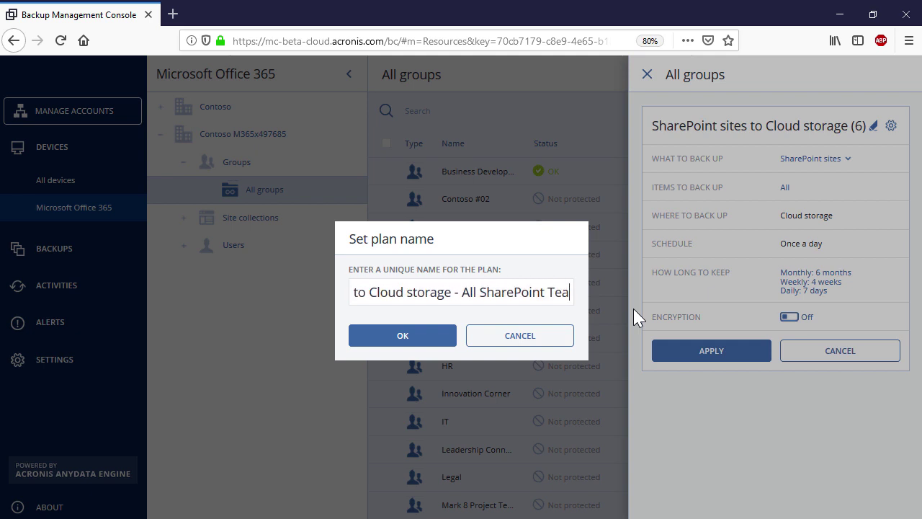
click(445, 336)
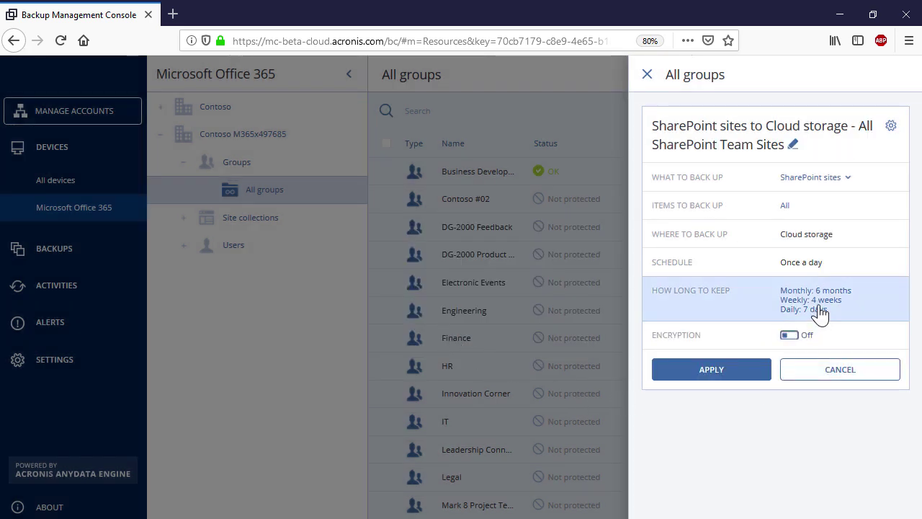
Keep the plan's retention cleanup set to By backup age
click(812, 308)
click(736, 113)
click(731, 129)
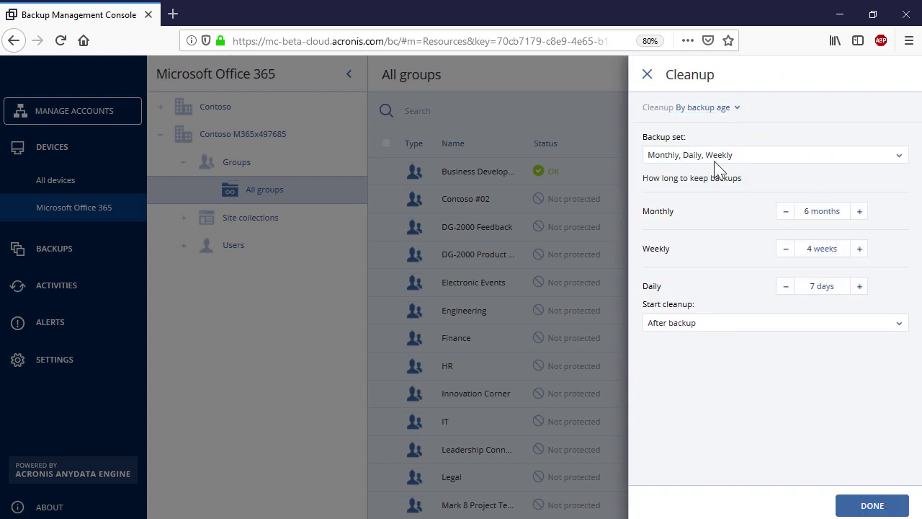
click(849, 509)
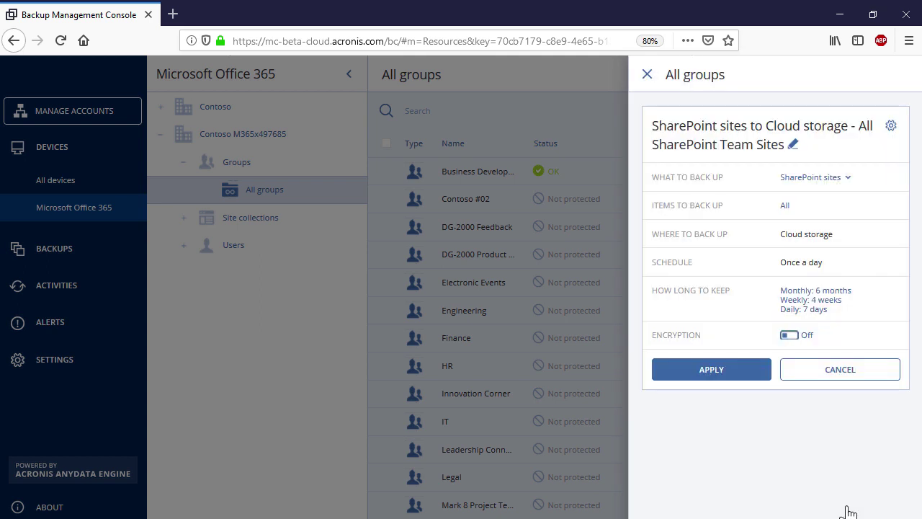
Enable password encryption with AES 256 and apply the new group plan
click(790, 336)
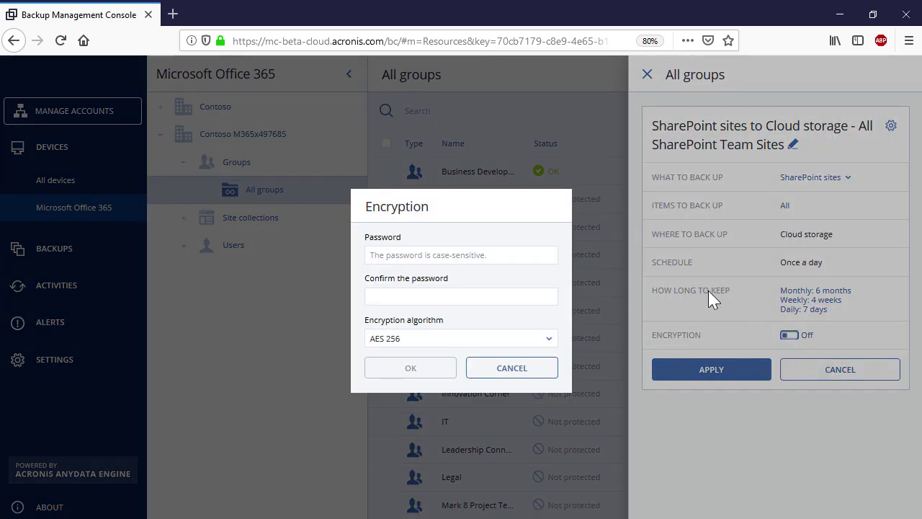
text(•••••••••••)
click(549, 300)
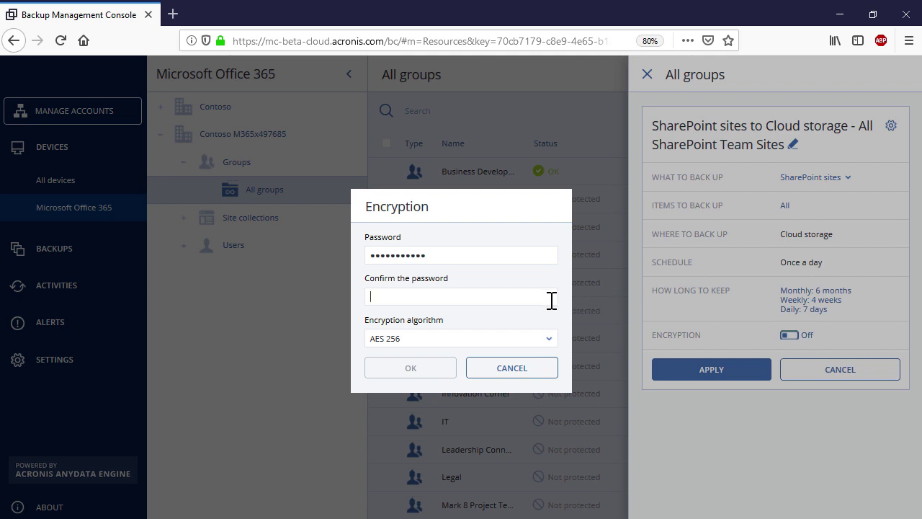
text(•••••••••••)
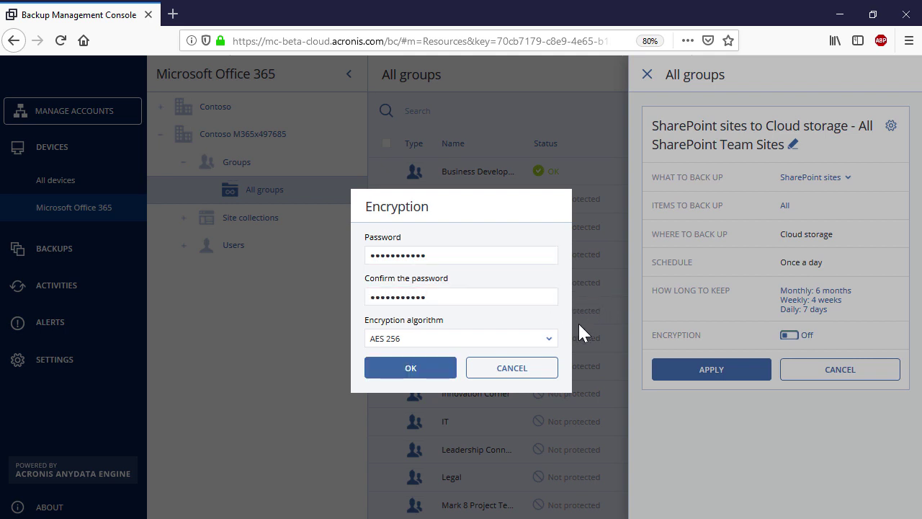
click(549, 339)
click(540, 368)
click(438, 379)
click(715, 376)
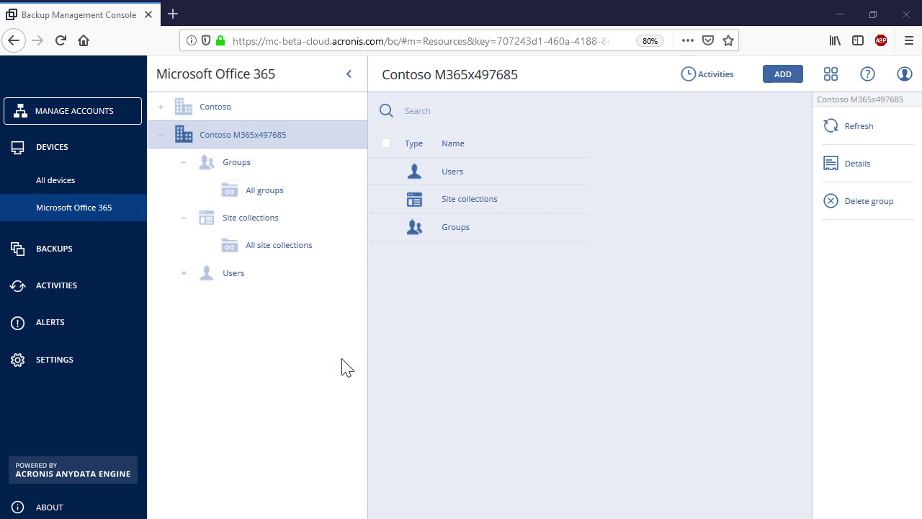
Open the Topic site's November 22, 06:38 PM backup to browse its SharePoint files
click(293, 249)
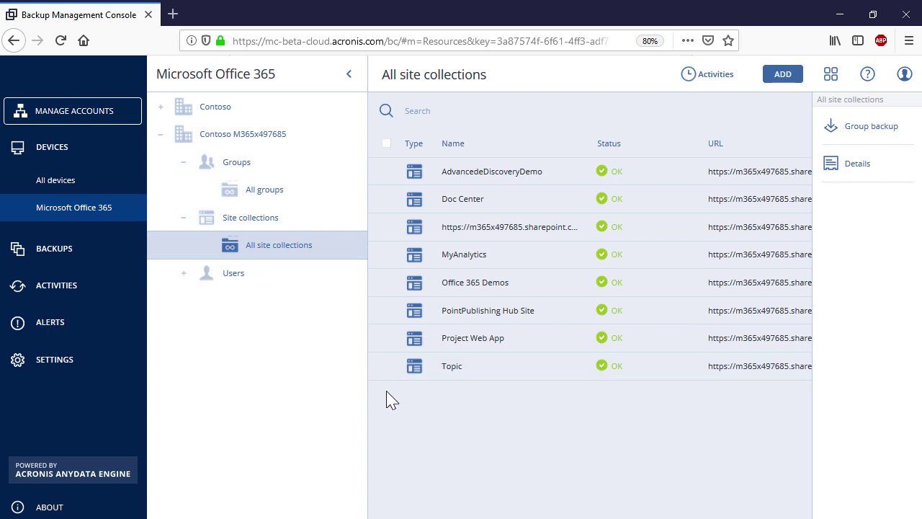
click(547, 375)
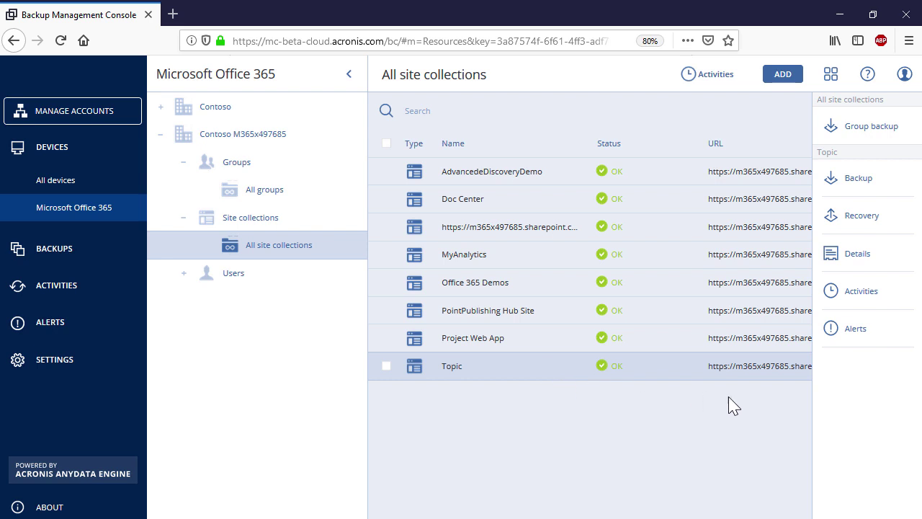
click(875, 229)
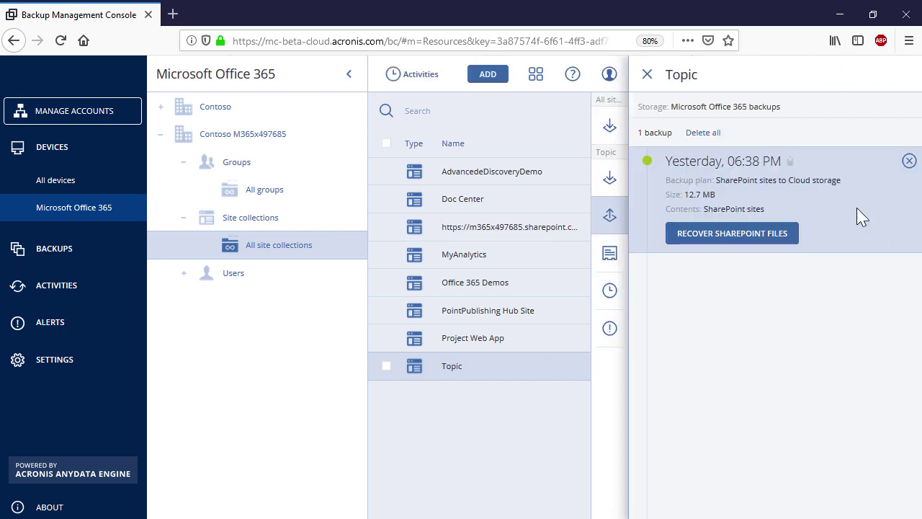
click(745, 241)
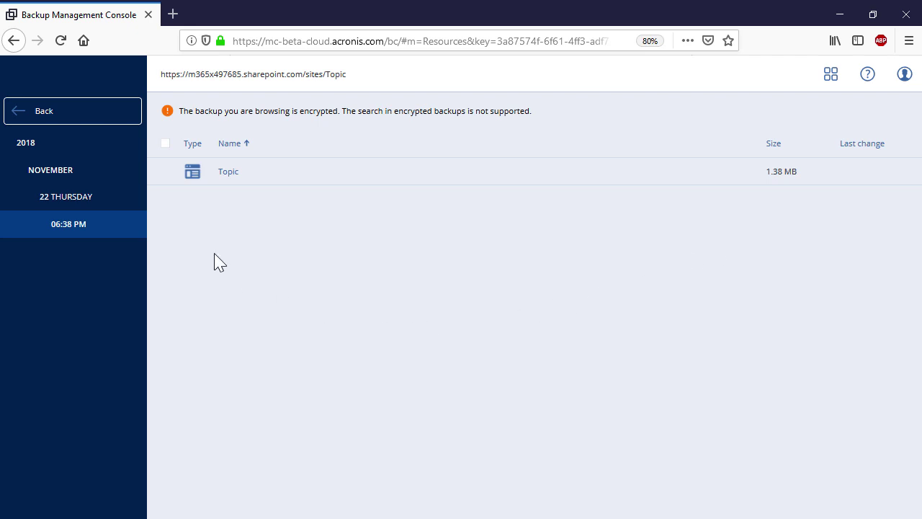
Open the Topic site in the backup and tick its Documents library
click(164, 173)
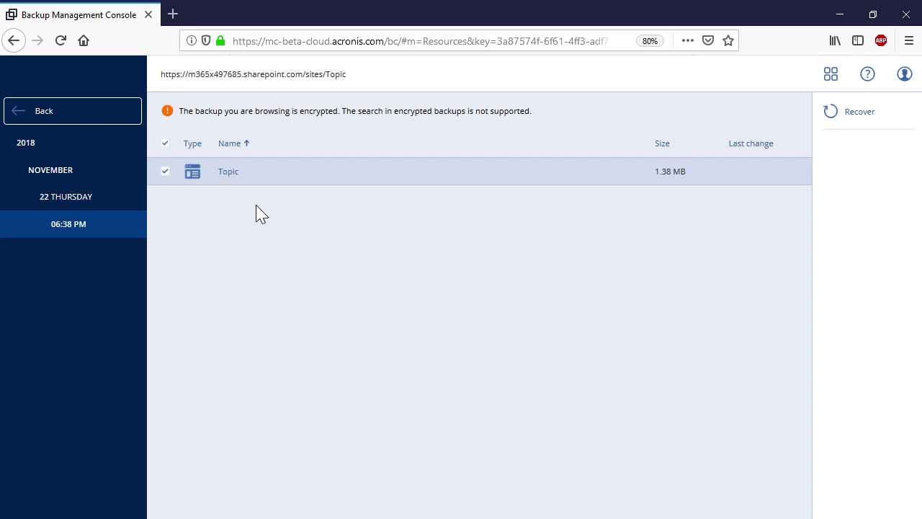
click(221, 175)
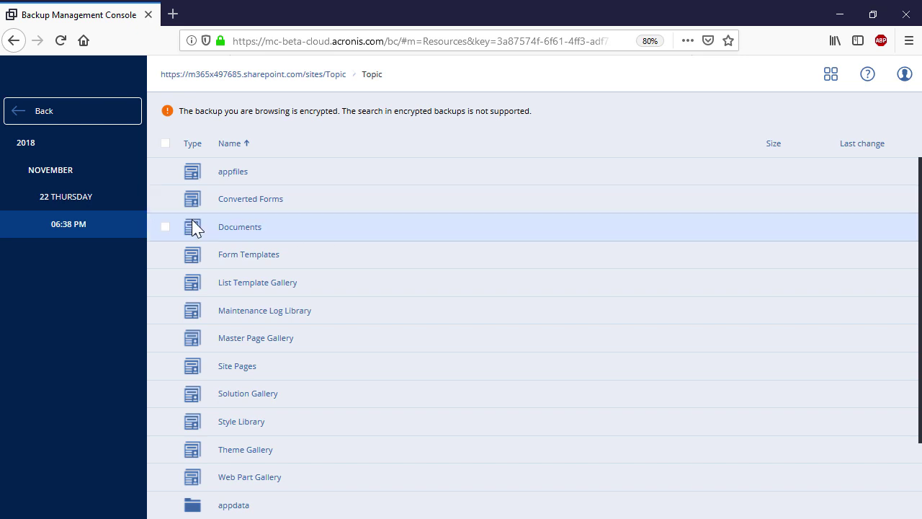
click(165, 228)
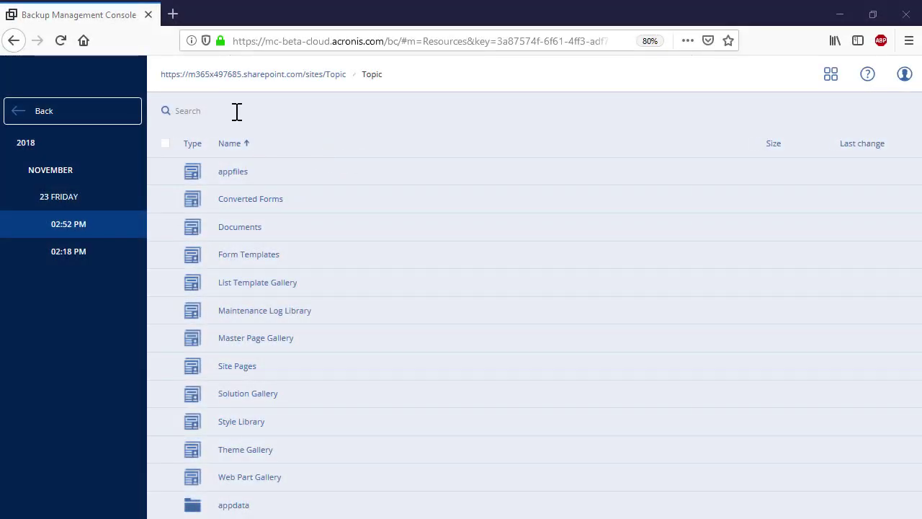
Search the backup for 'doc', then mark the whole Topic site for recovery
click(235, 112)
text(doc)
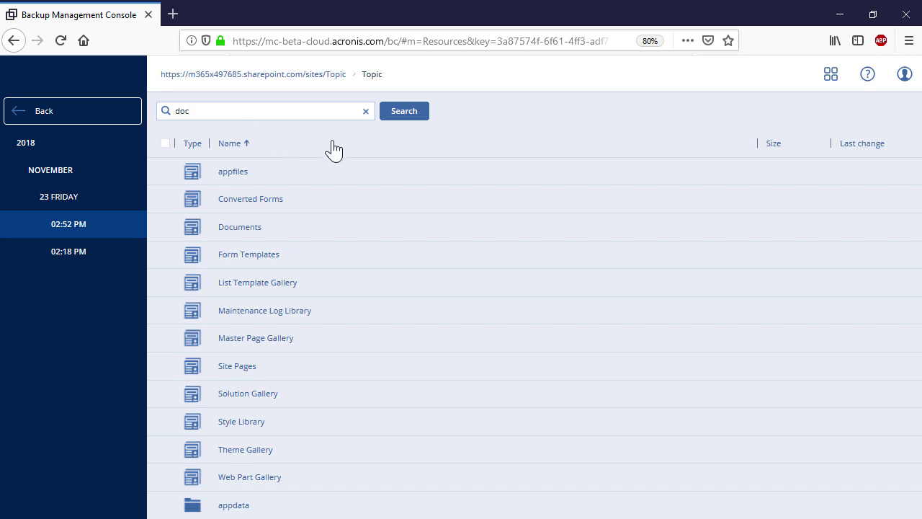
click(401, 113)
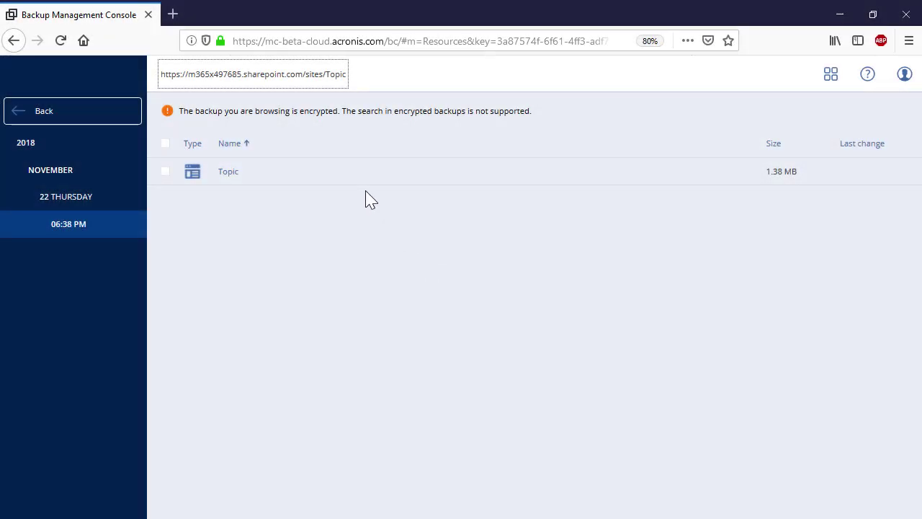
click(360, 173)
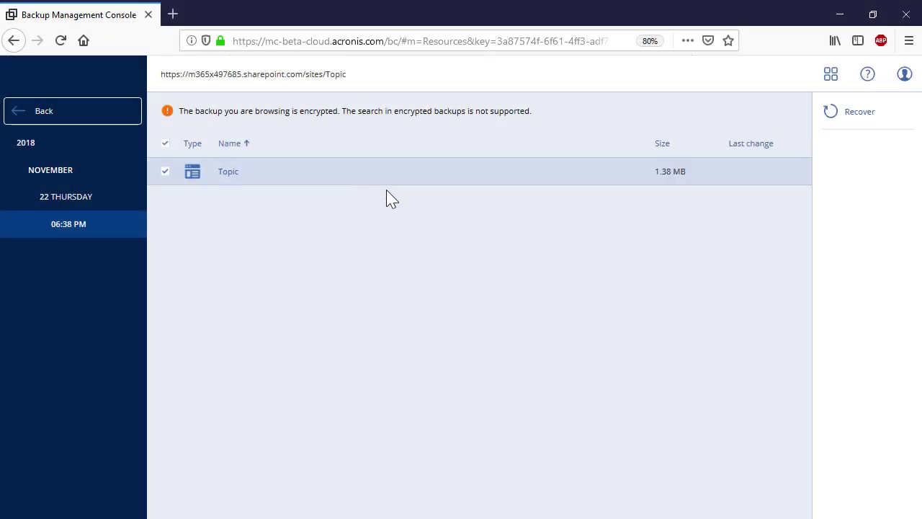
Start recovering the Topic site, then download Home.aspx from its Site Pages library
click(868, 129)
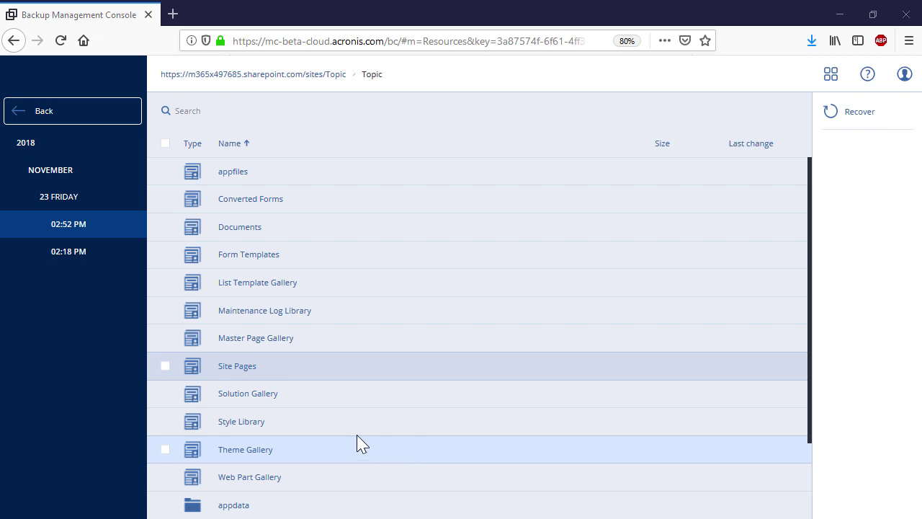
click(248, 371)
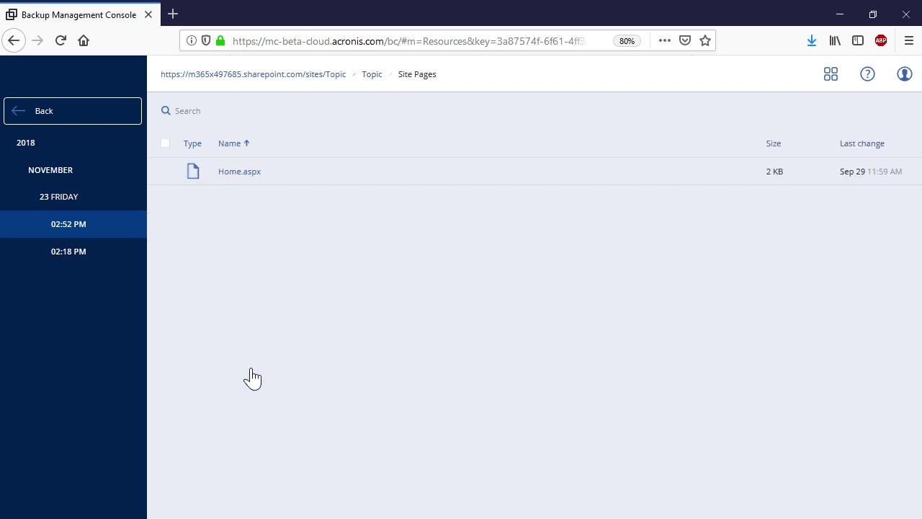
click(220, 185)
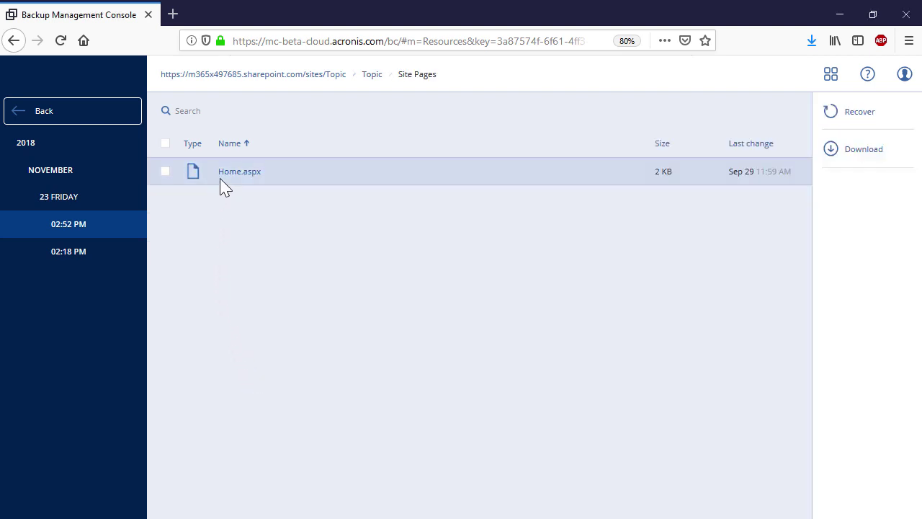
click(857, 149)
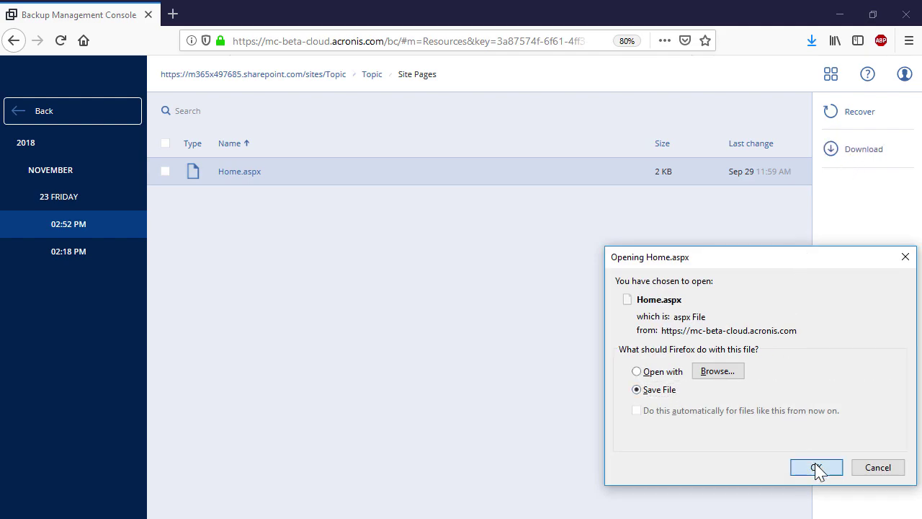
click(816, 467)
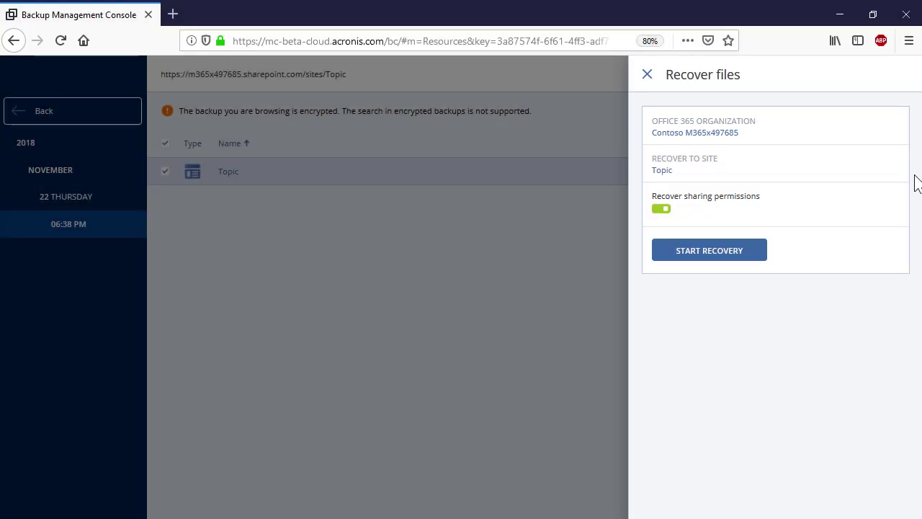
Recover the Topic site, overwriting only older files and confirming the backup password
click(733, 252)
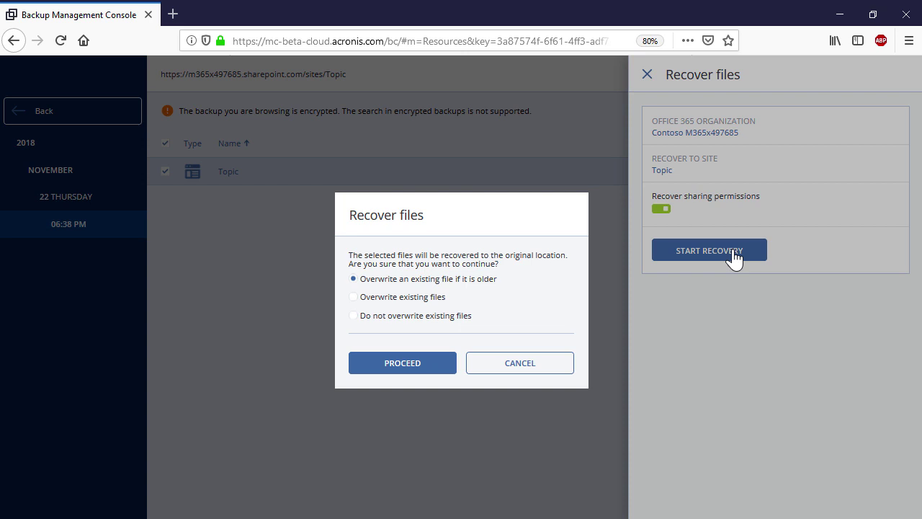
click(399, 366)
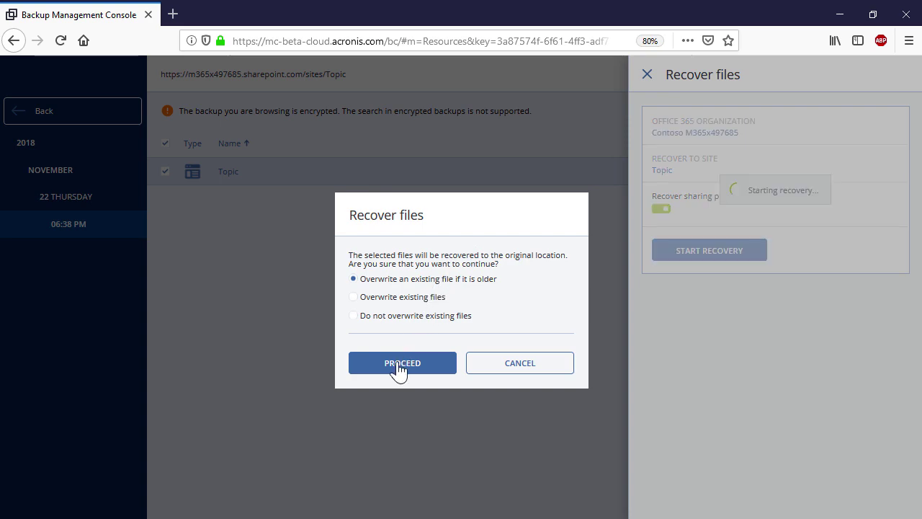
click(442, 328)
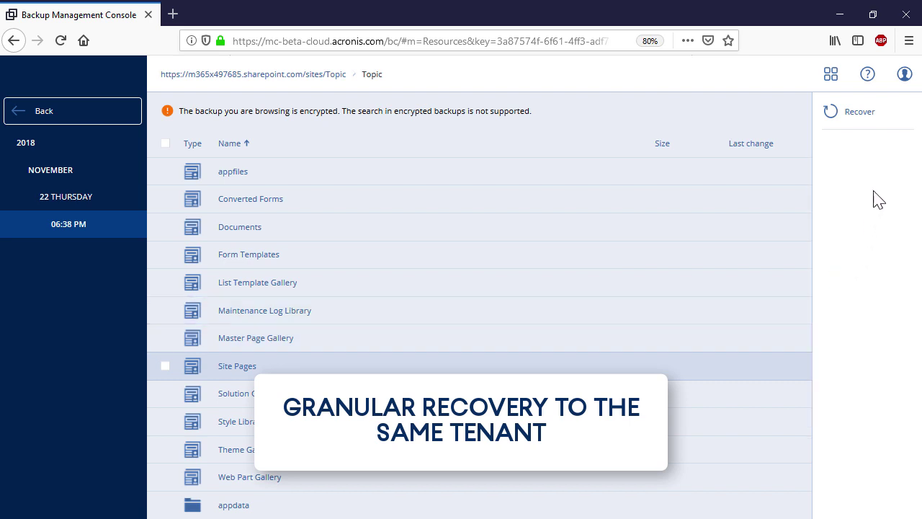
Recover the chosen library to its original location, confirming the backup password
click(878, 123)
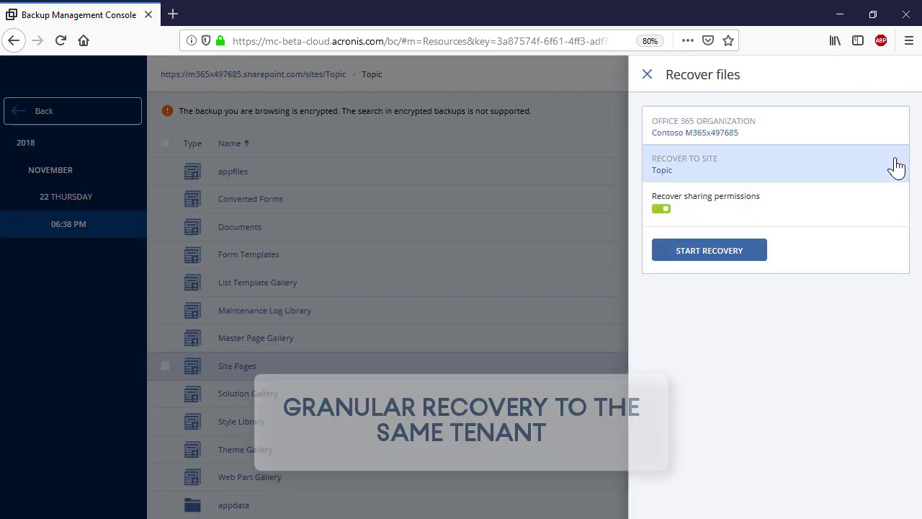
click(749, 252)
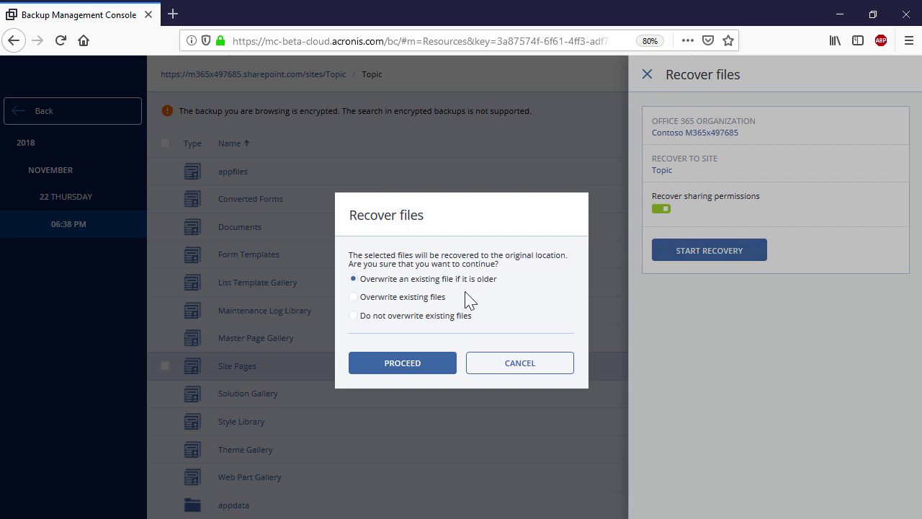
click(418, 366)
click(437, 326)
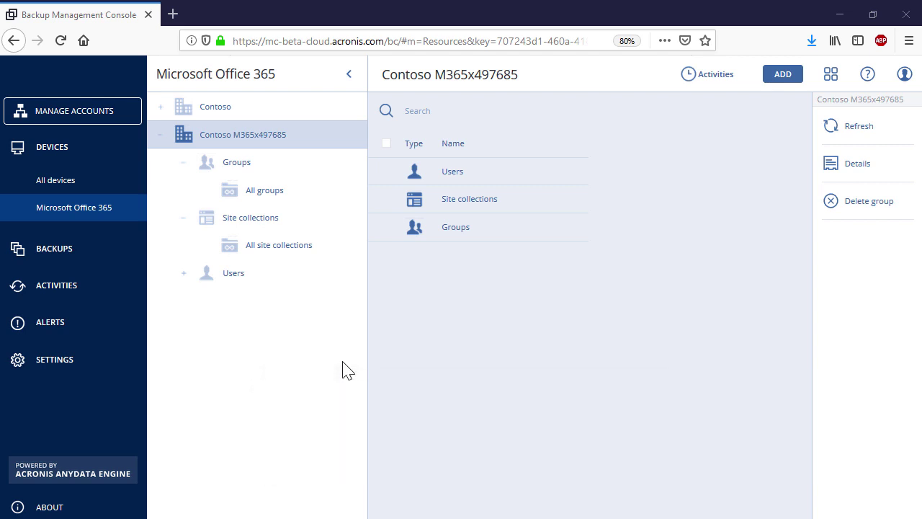
Open the Business Development group's latest SharePoint-site backup and unlock it with the backup password
click(264, 196)
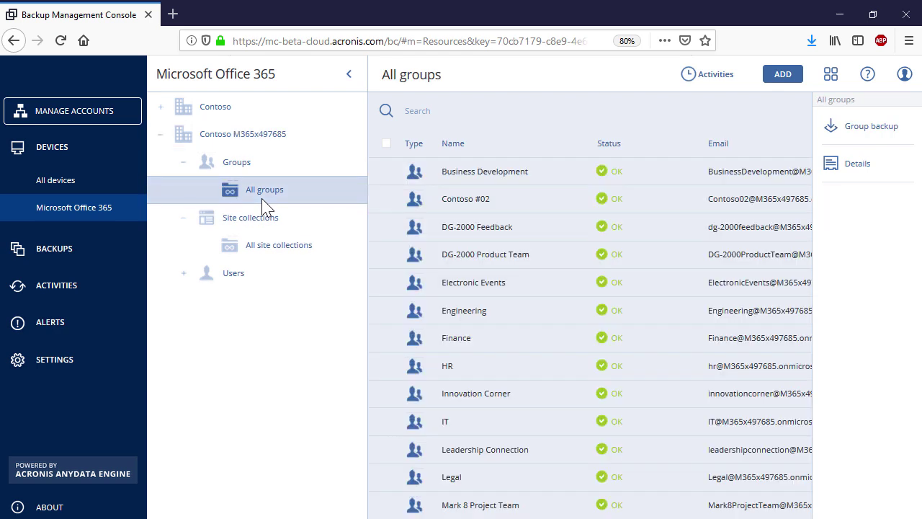
click(587, 179)
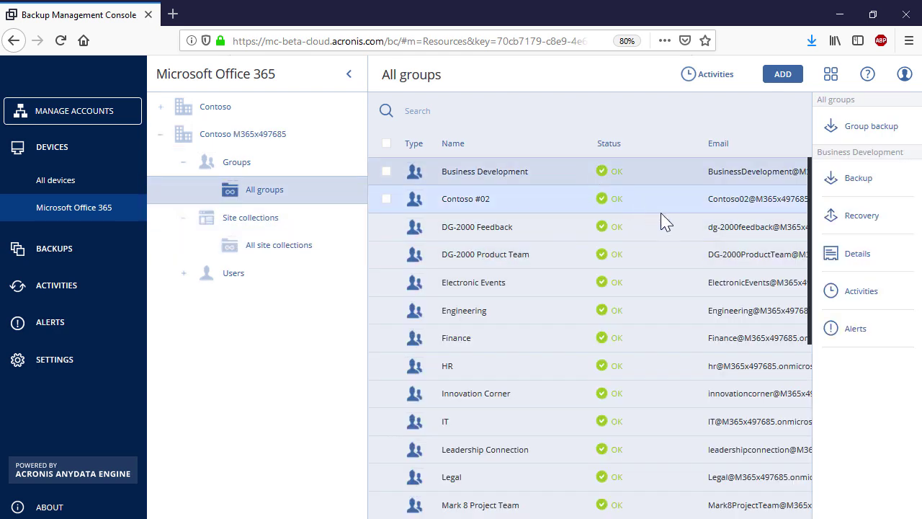
click(881, 227)
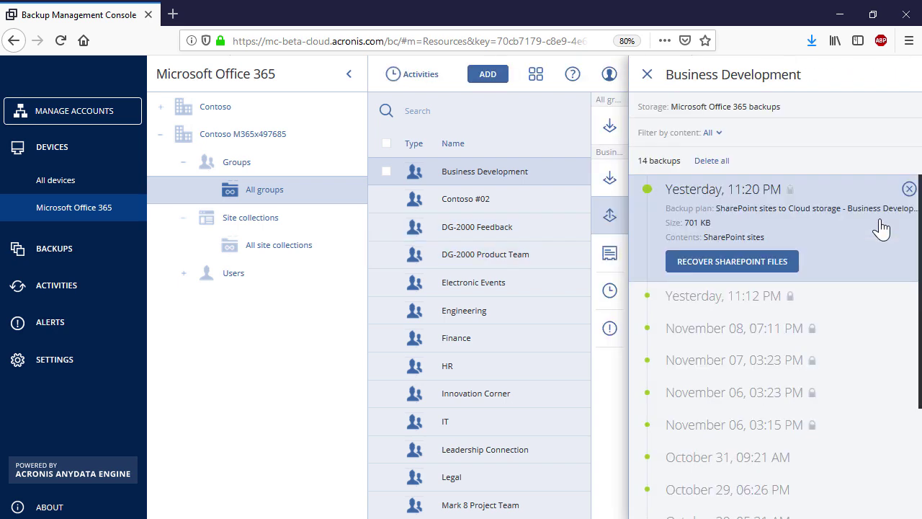
click(720, 135)
click(708, 179)
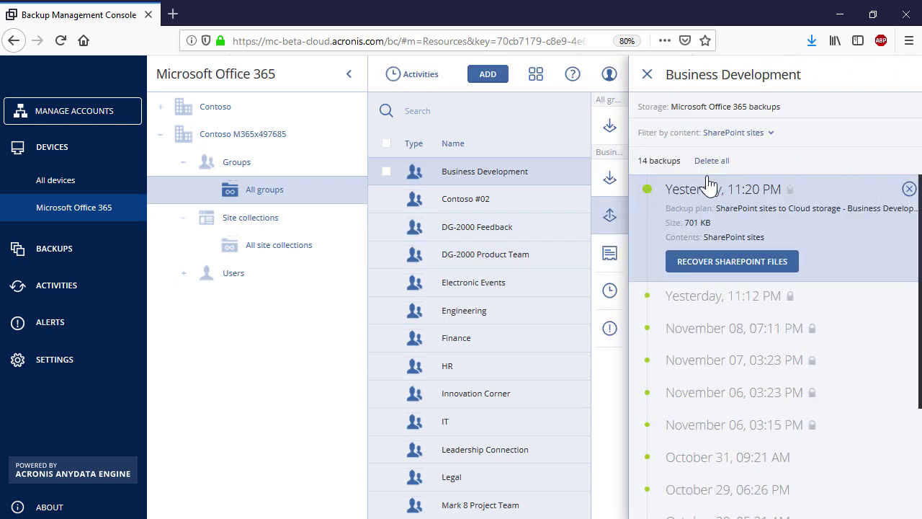
click(766, 264)
click(508, 290)
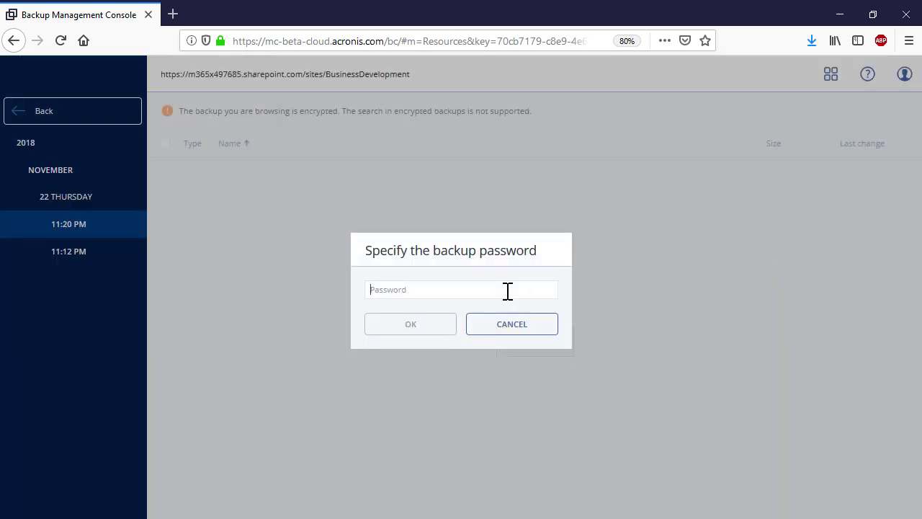
text(**)
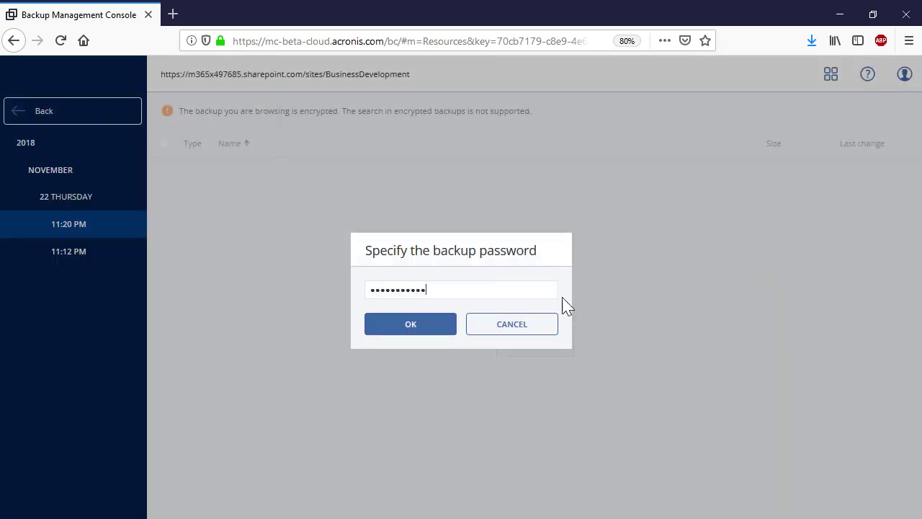
click(444, 328)
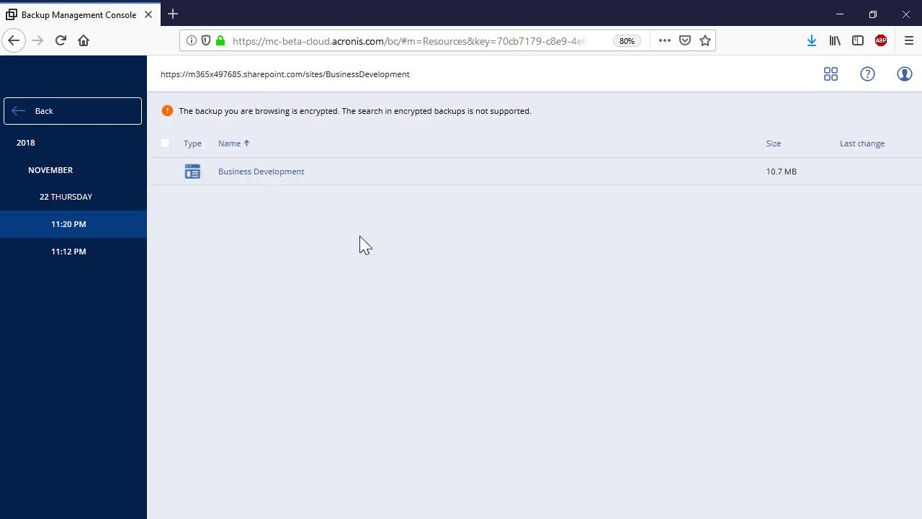
Recover the Business Development site to its original location, confirming the backup password
click(351, 176)
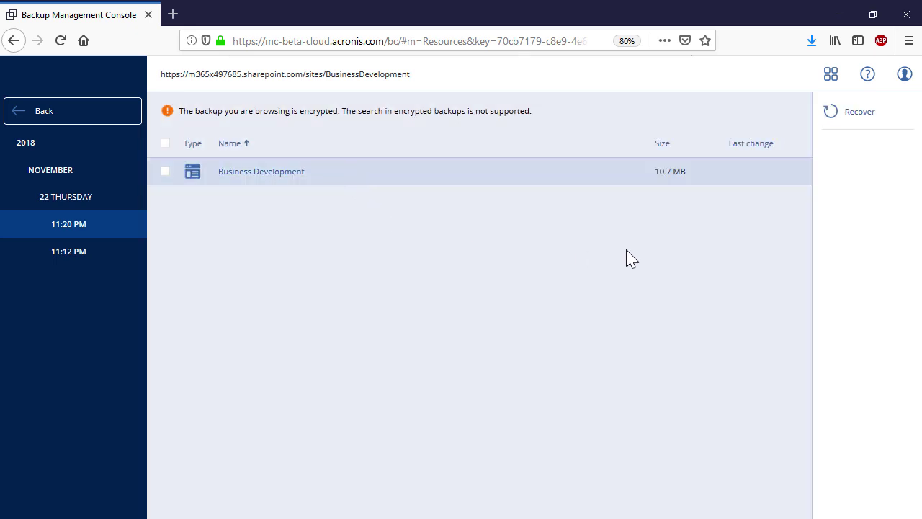
click(861, 114)
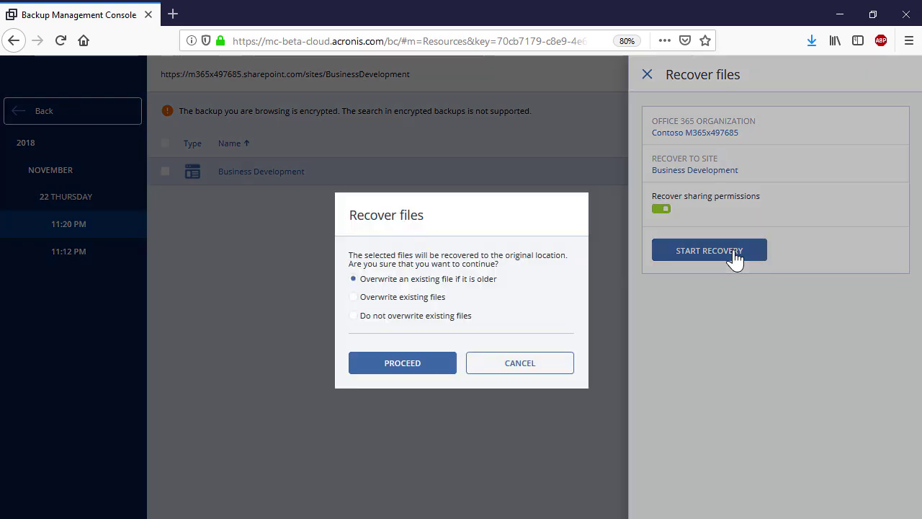
click(724, 252)
click(411, 365)
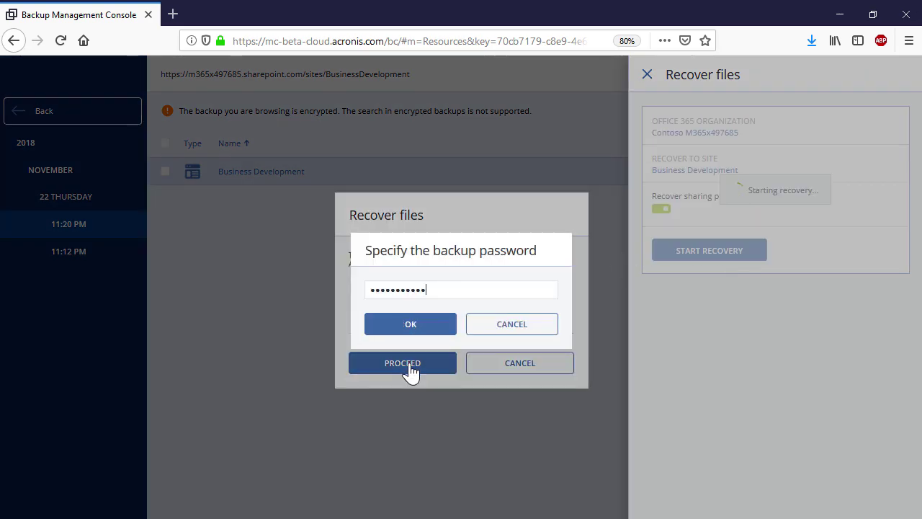
click(382, 330)
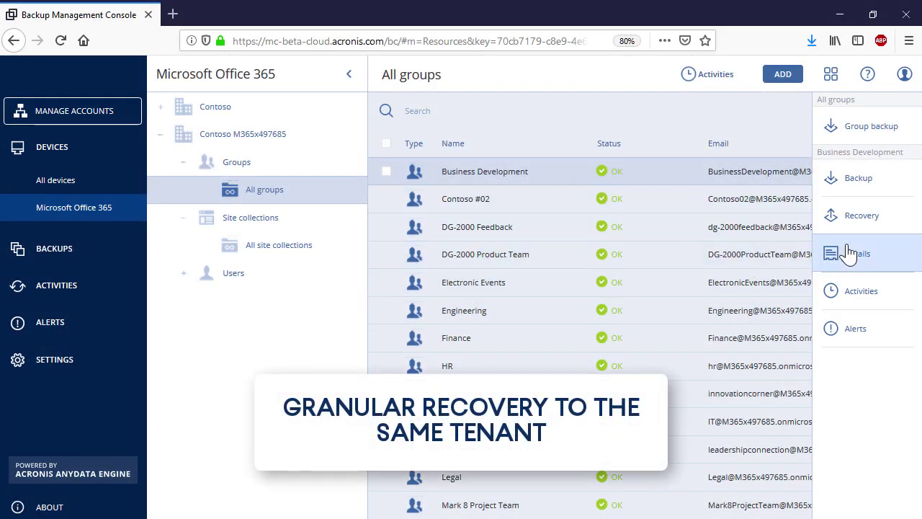
Browse the Business Development group's latest SharePoint-site backup and open the site's contents
click(862, 216)
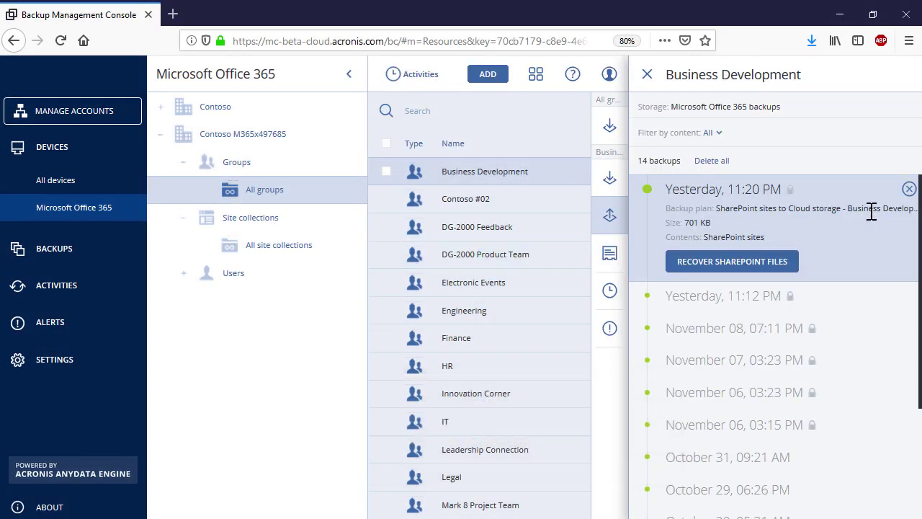
click(714, 134)
click(706, 181)
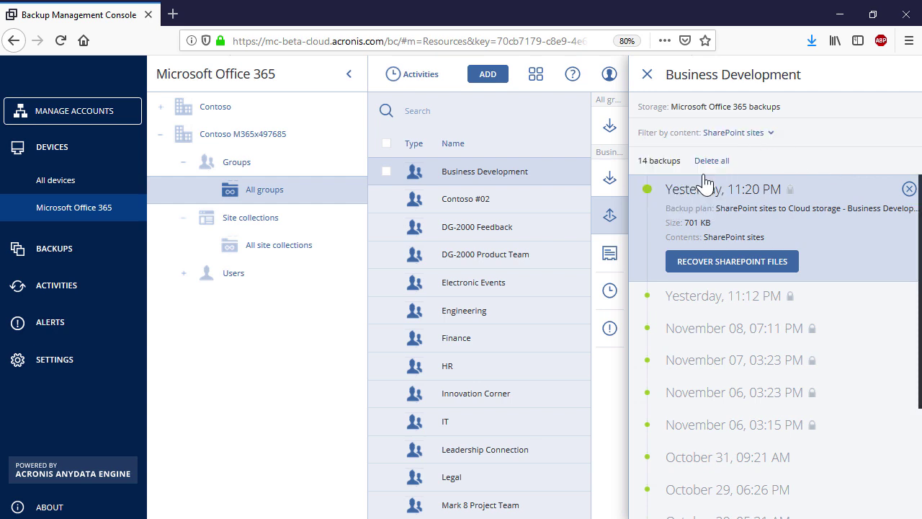
click(733, 265)
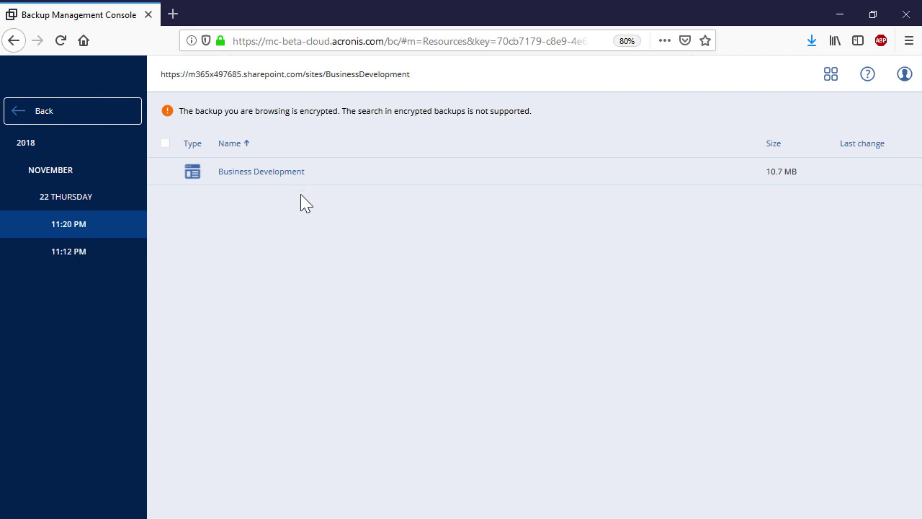
click(292, 177)
click(292, 178)
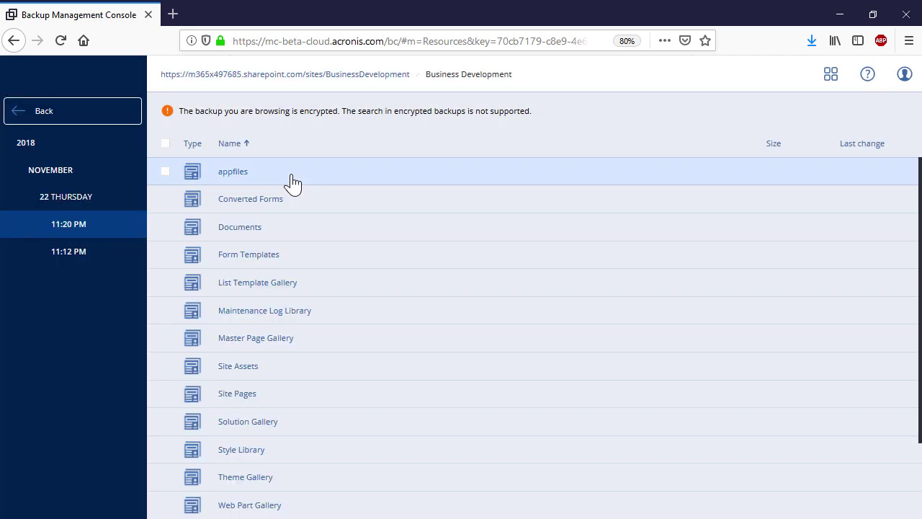
Recover Sales Team Best Practices.pptx from Documents > Knowledge Share to its original location
click(242, 230)
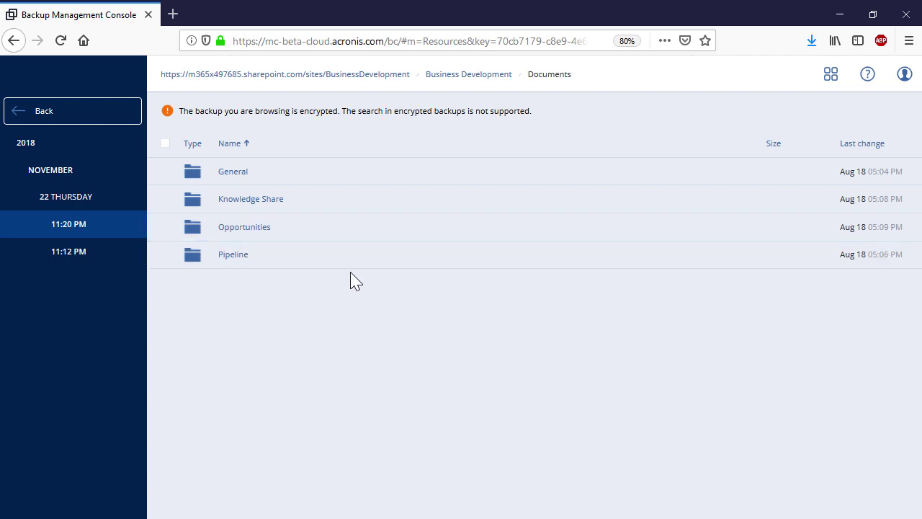
click(257, 205)
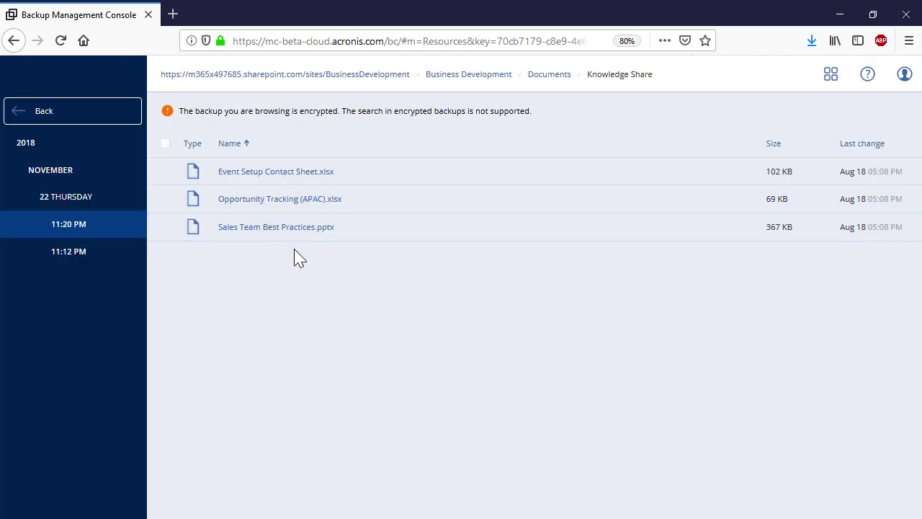
click(439, 231)
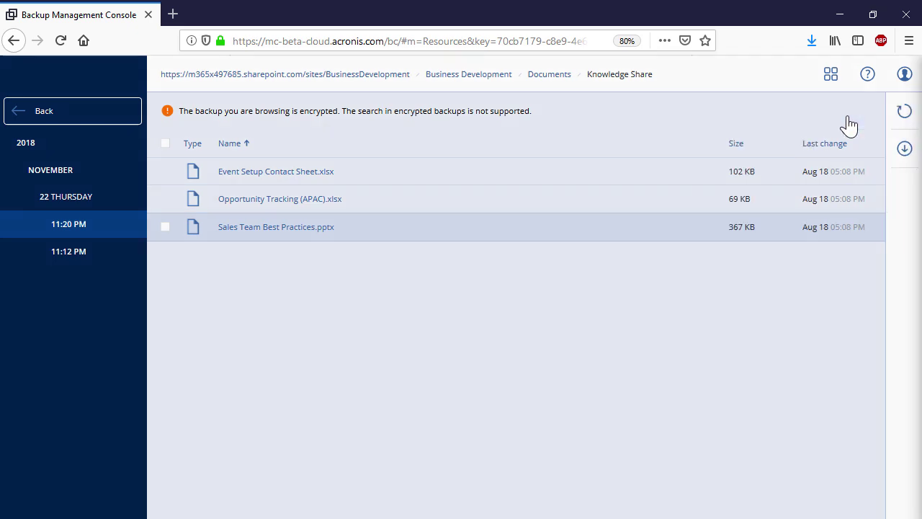
click(851, 126)
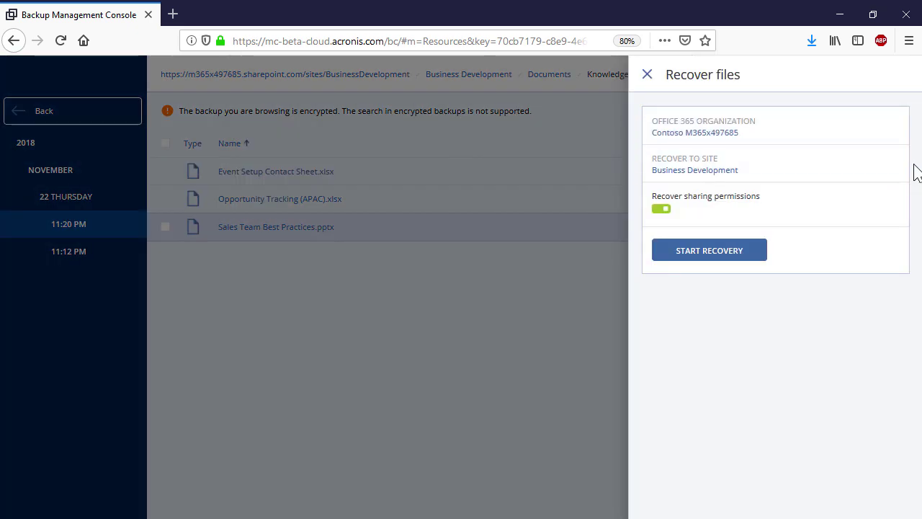
click(729, 258)
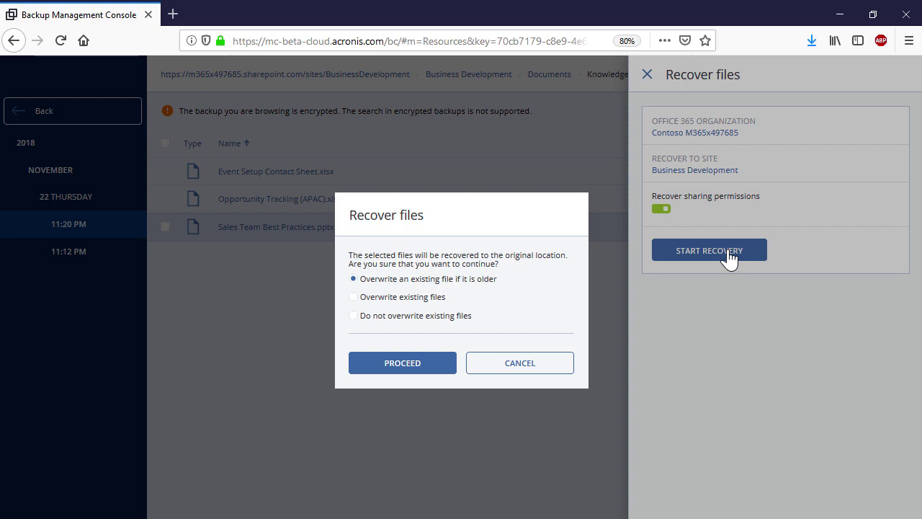
click(425, 365)
click(381, 330)
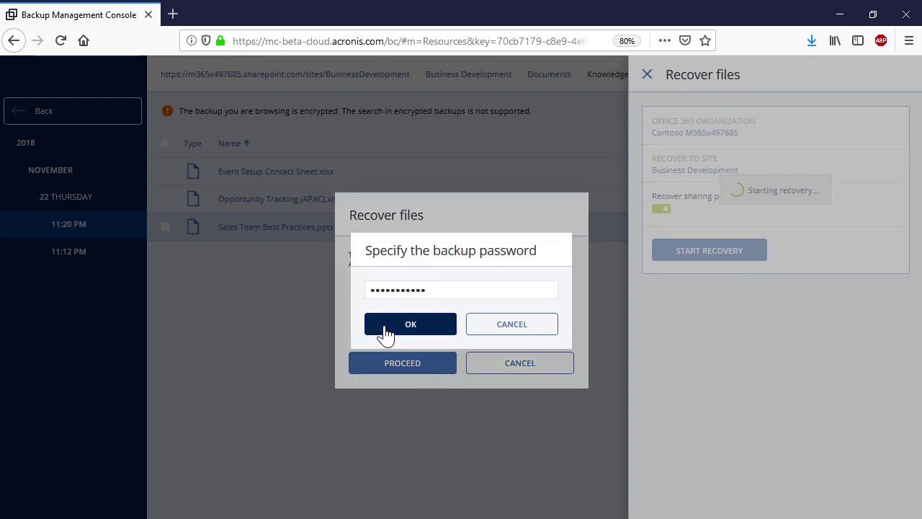